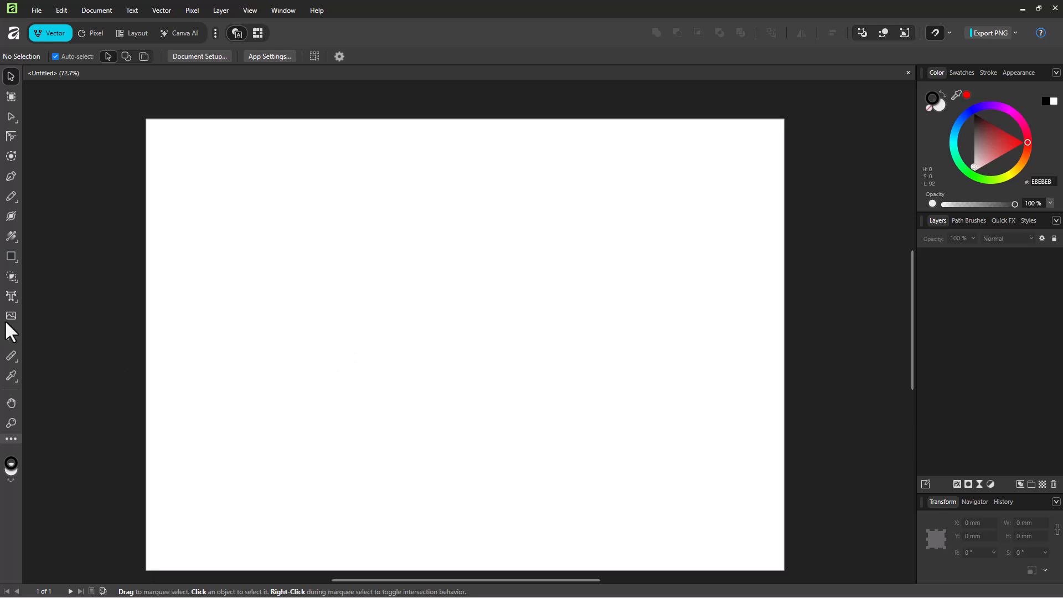
# Step: Create a text frame about 166.5 × 91.8 mm in the page's upper-left area, containing "This is a sample paragraph."
pyautogui.click(7, 336)
pyautogui.click(8, 284)
pyautogui.click(54, 276)
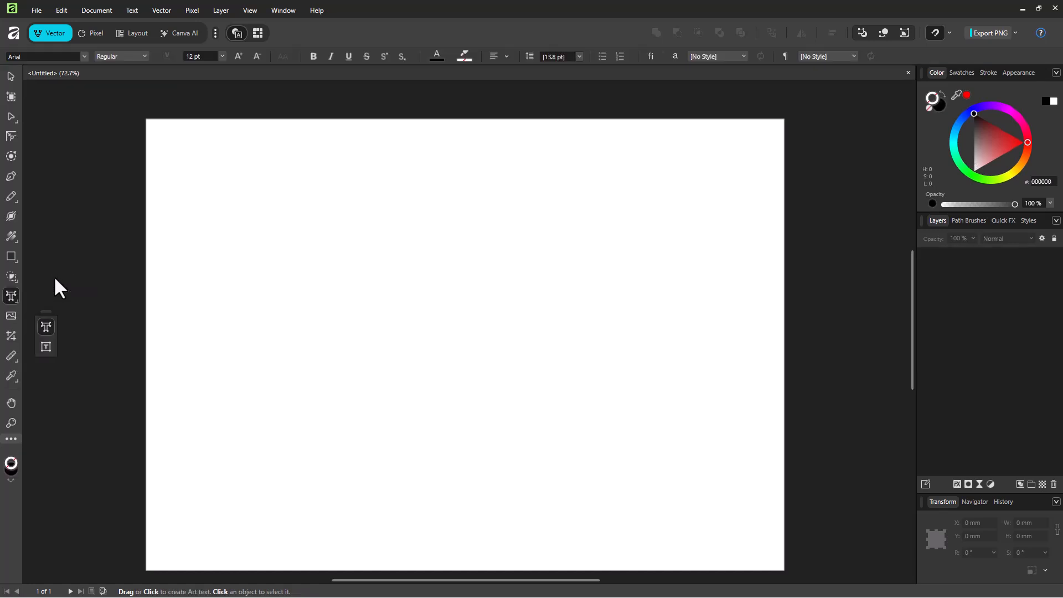
pyautogui.click(47, 348)
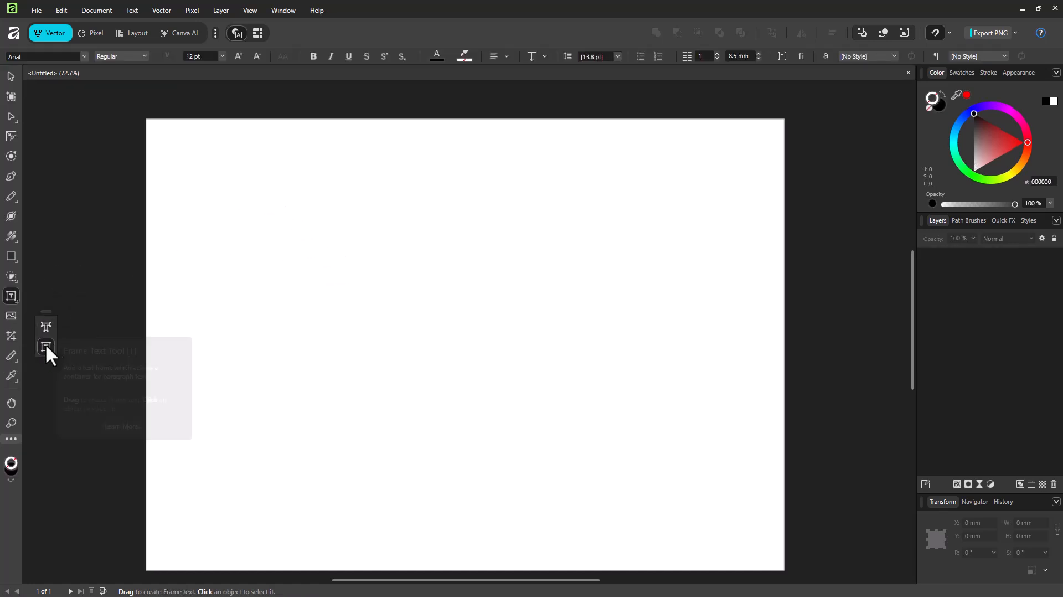
pyautogui.moveTo(230, 176); pyautogui.dragTo(484, 316)
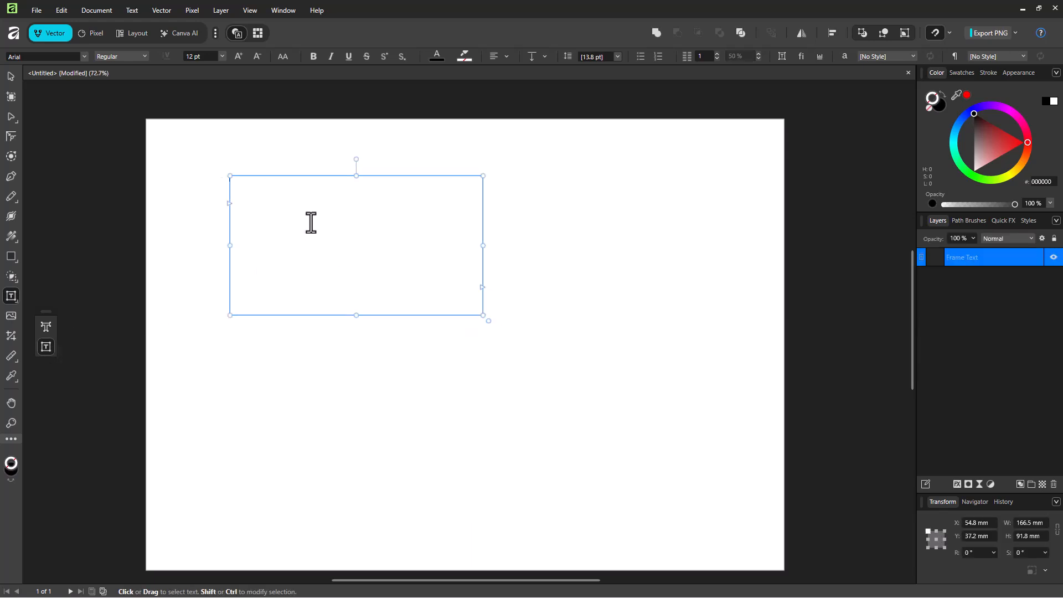
pyautogui.write('This is a sample')
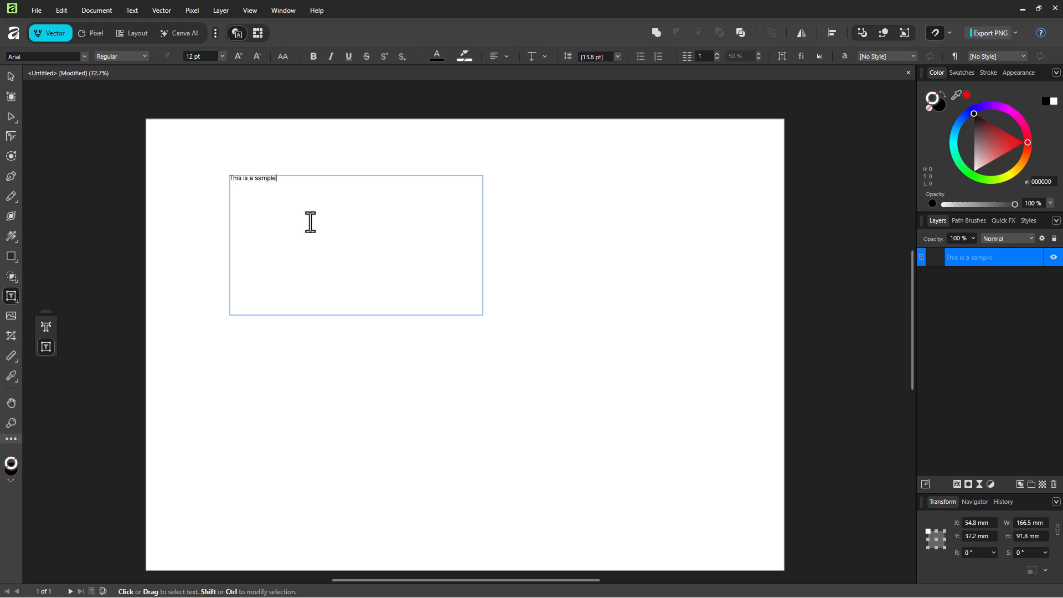
pyautogui.write(' paragraph .')
# Step: Copy the sample sentence and paste it repeatedly until the text fills most of the frame
pyautogui.press('Escape')
pyautogui.hotkey('ctrl', 'a')
pyautogui.hotkey('ctrl', 'c')
pyautogui.hotkey('ctrl', 'v')
pyautogui.hotkey('ctrl', 'v')
pyautogui.hotkey('ctrl', 'v')
pyautogui.hotkey('ctrl', 'v')
pyautogui.hotkey('ctrl', 'v')
pyautogui.hotkey('ctrl', 'v')
pyautogui.hotkey('ctrl', 'v')
pyautogui.hotkey('ctrl', 'v')
pyautogui.hotkey('ctrl', 'v')
pyautogui.hotkey('ctrl', 'v')
pyautogui.hotkey('ctrl', 'v')
pyautogui.hotkey('ctrl', 'v')
pyautogui.hotkey('ctrl', 'v')
pyautogui.hotkey('ctrl', 'v')
pyautogui.hotkey('ctrl', 'v')
pyautogui.hotkey('ctrl', 'v')
pyautogui.hotkey('ctrl', 'v')
pyautogui.hotkey('ctrl', 'v')
pyautogui.hotkey('ctrl', 'v')
pyautogui.hotkey('ctrl', 'v')
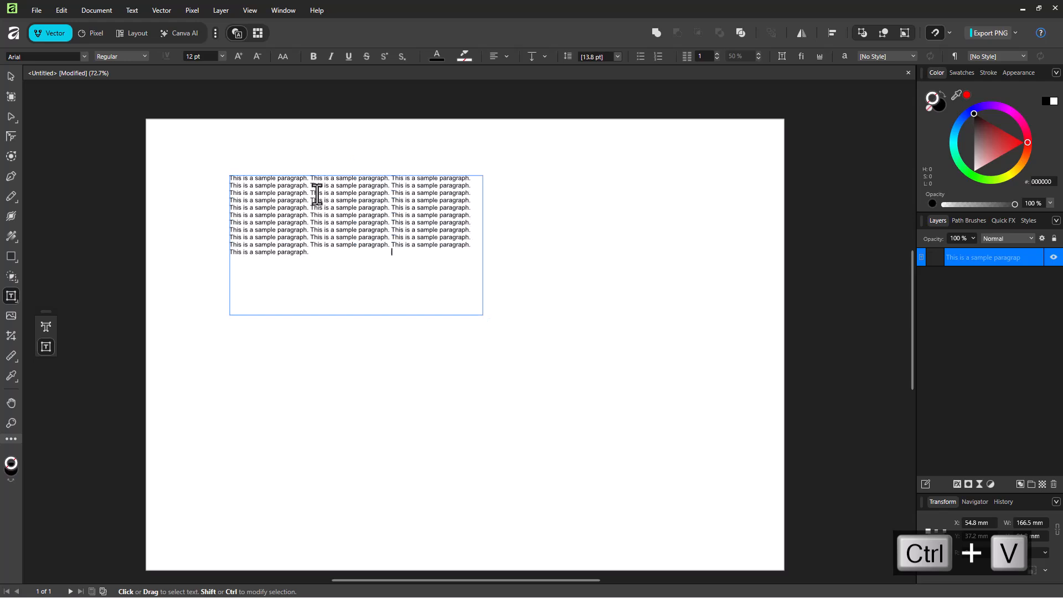
# Step: Split the frame text into three paragraphs separated by blank lines
pyautogui.scroll(5, 317, 194)
pyautogui.click(314, 185)
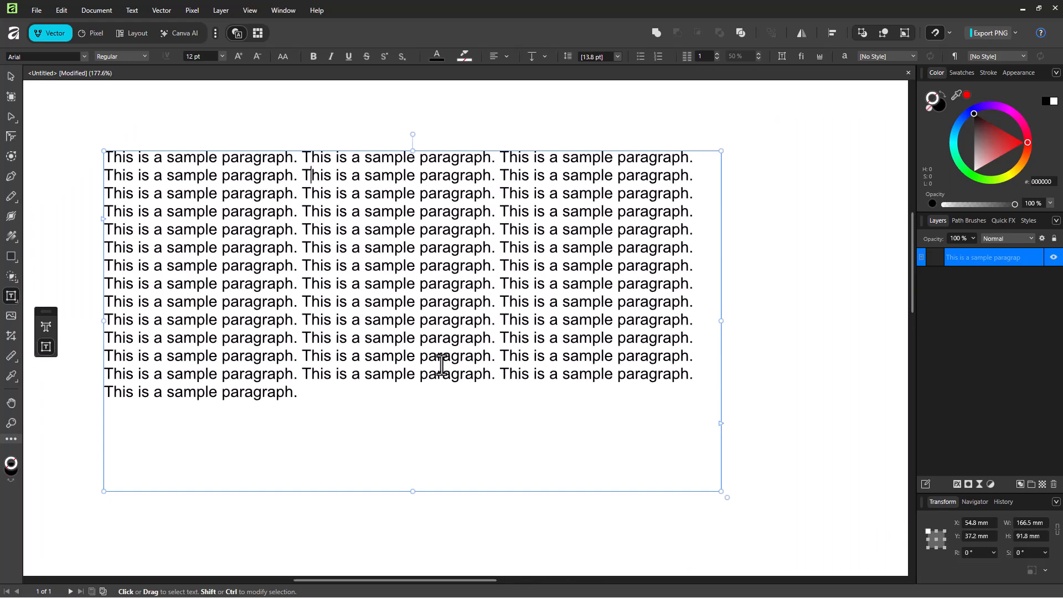
pyautogui.moveTo(359, 385); pyautogui.dragTo(90, 141)
pyautogui.click(223, 229)
pyautogui.click(302, 229)
pyautogui.press('Return')
pyautogui.press('Return')
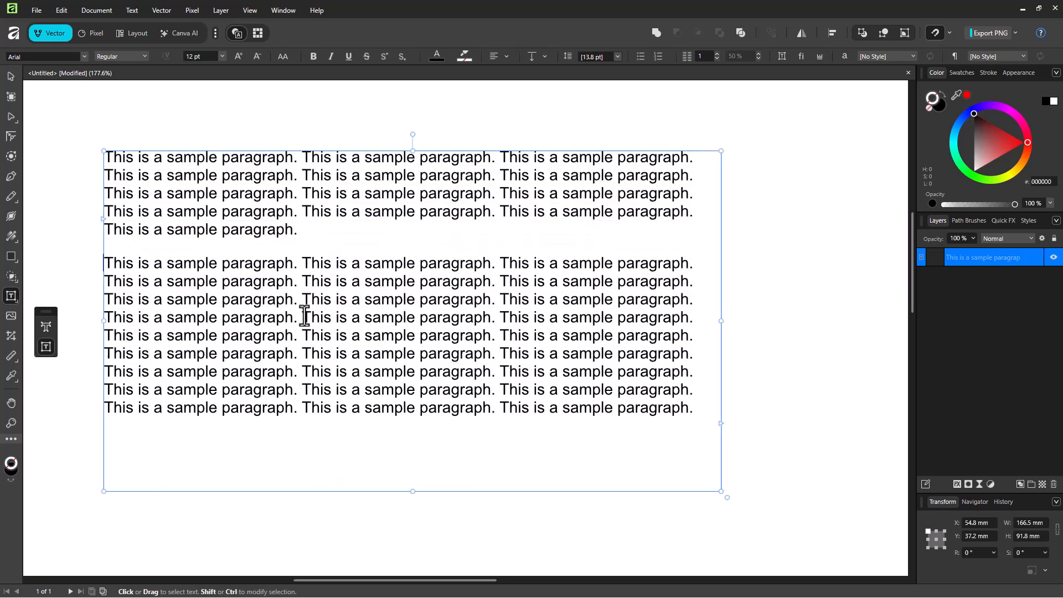
pyautogui.click(304, 317)
pyautogui.press('Return')
pyautogui.press('Return')
# Step: Select all three paragraphs and start a new paragraph style, keeping the text in view beside the dialog
pyautogui.moveTo(531, 451); pyautogui.dragTo(113, 112)
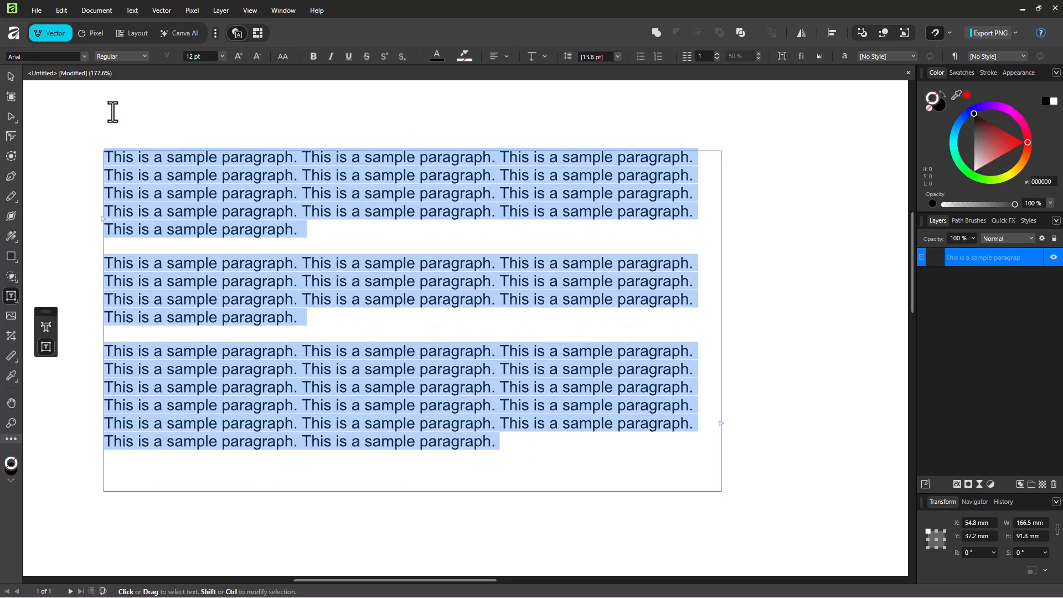
pyautogui.click(996, 56)
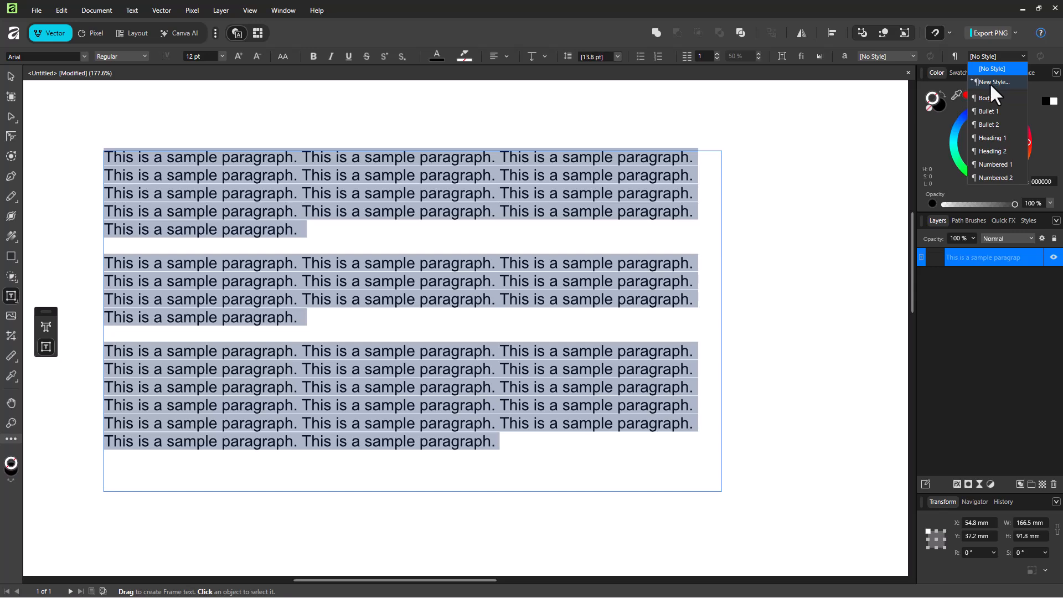
pyautogui.click(996, 82)
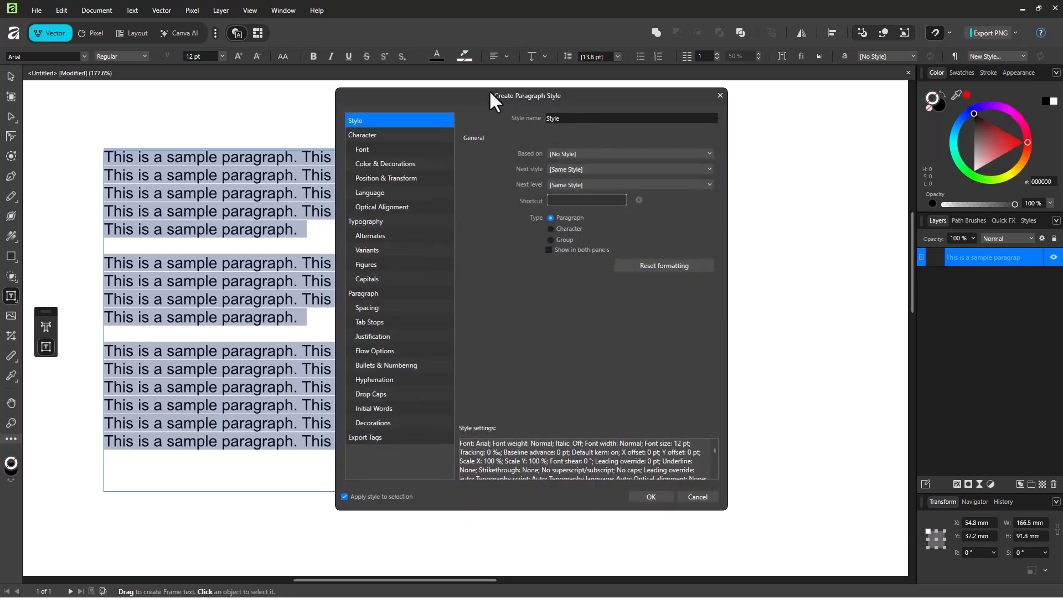
pyautogui.moveTo(500, 90); pyautogui.dragTo(725, 97)
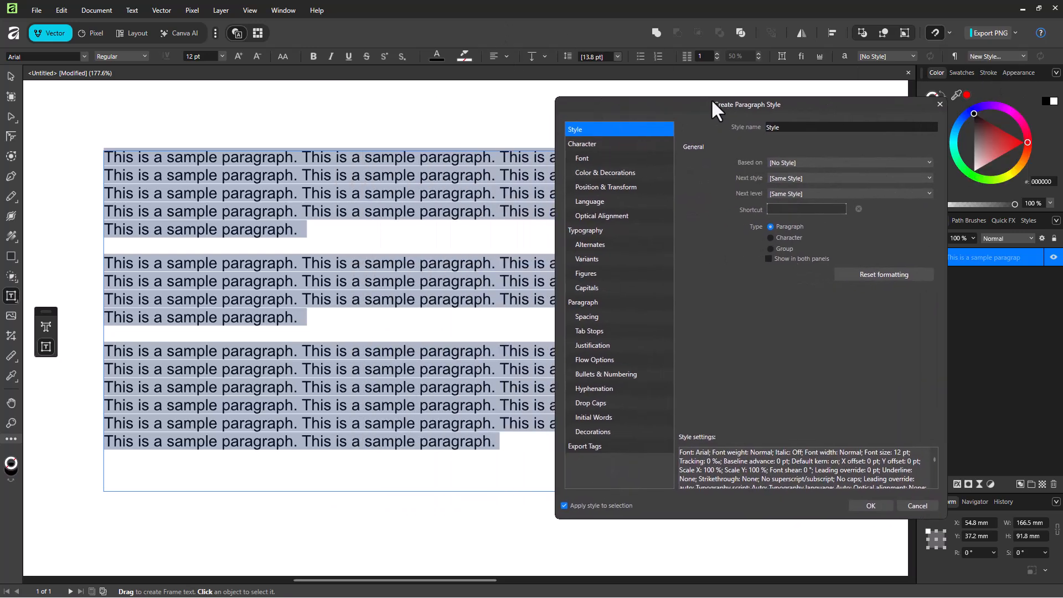
pyautogui.click(812, 160)
pyautogui.click(802, 214)
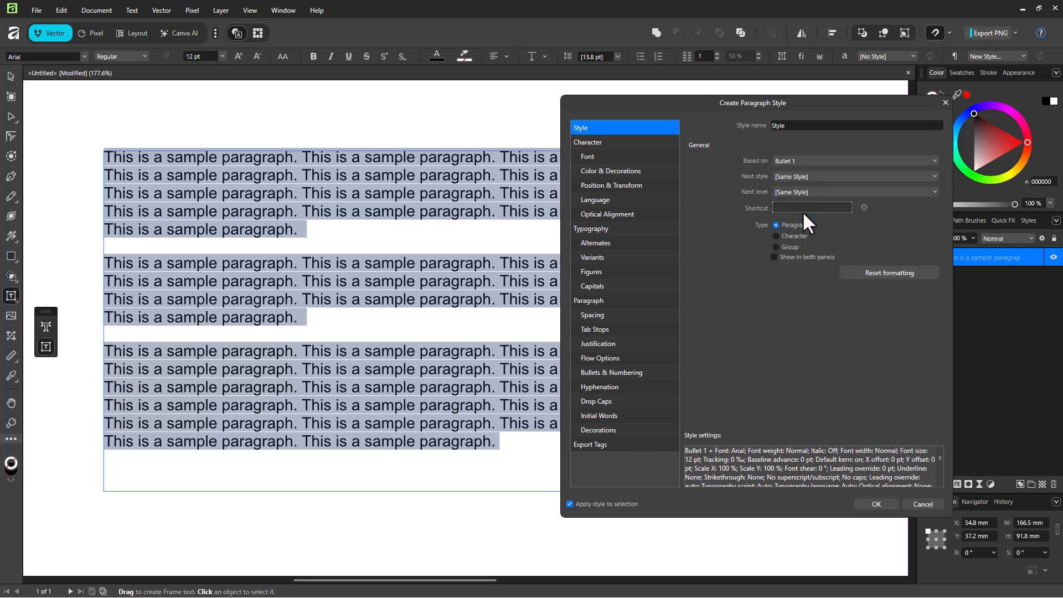
pyautogui.click(798, 173)
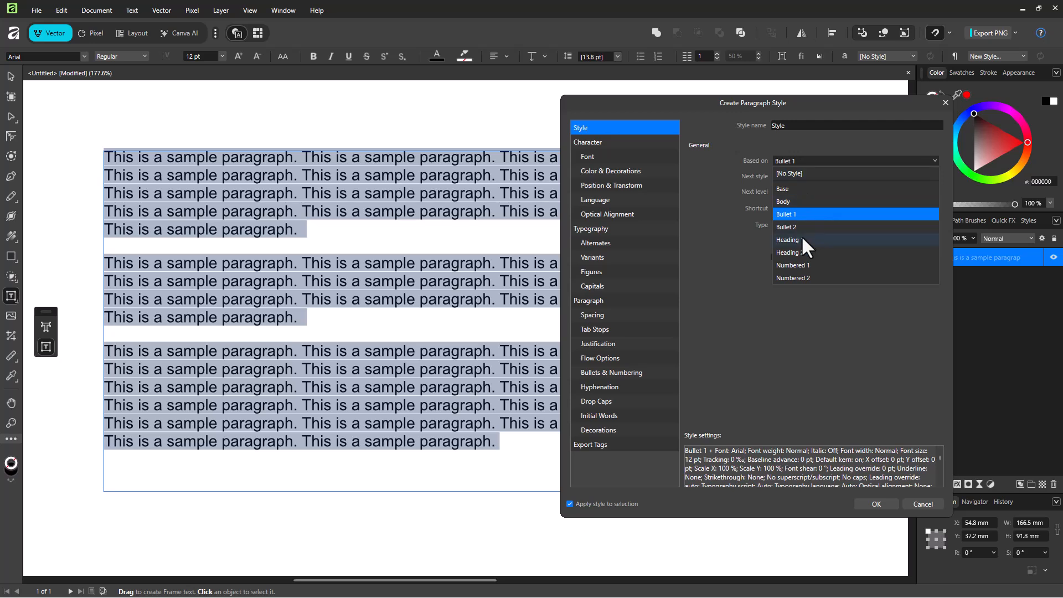
pyautogui.click(796, 173)
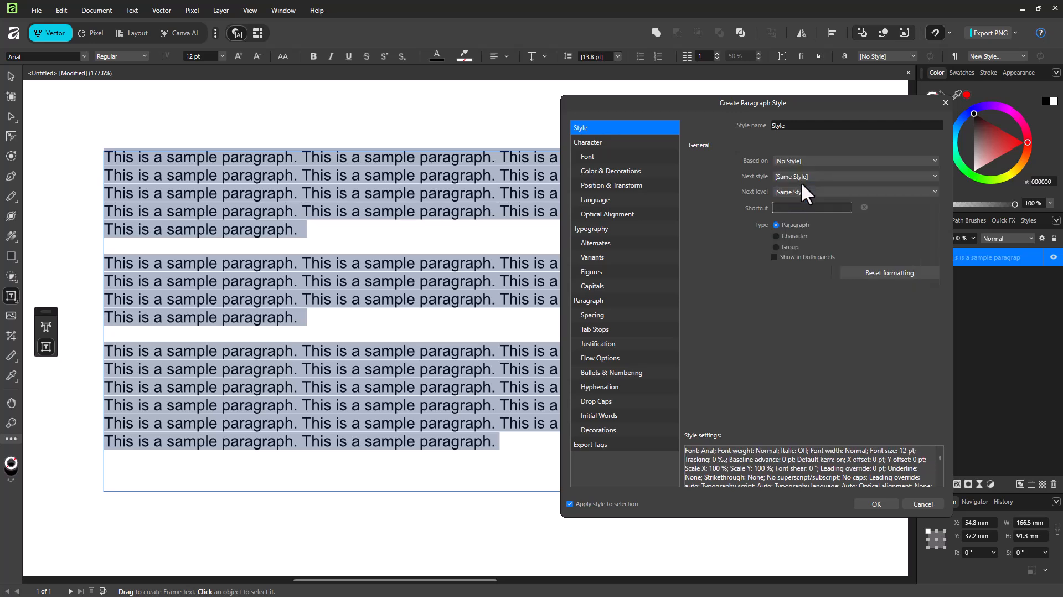
# Step: Set the paragraph style's font to Bangers Regular at 14 pt
pyautogui.click(588, 157)
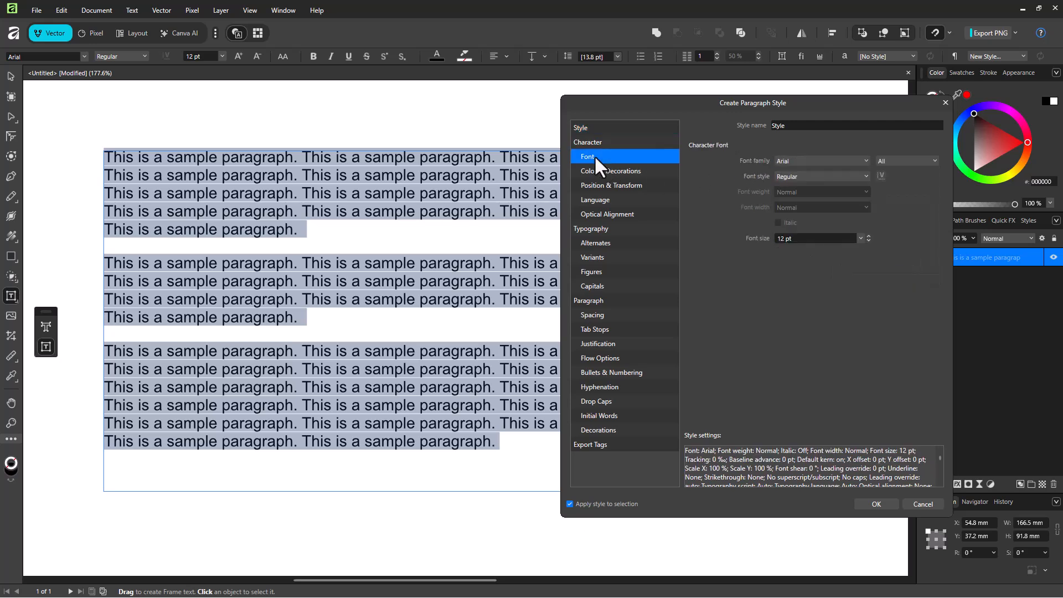
pyautogui.click(820, 160)
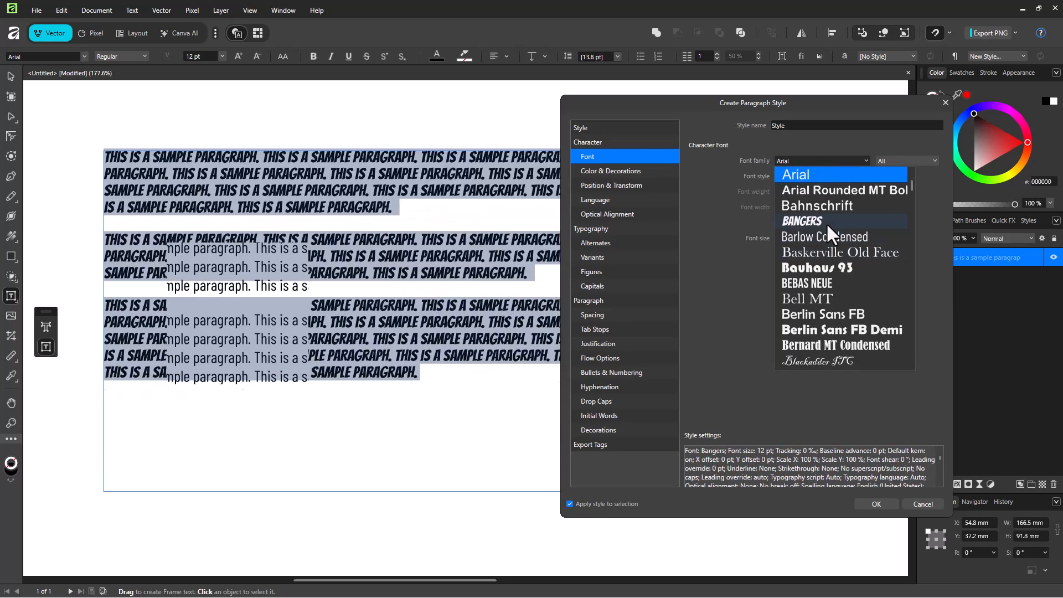
pyautogui.click(826, 220)
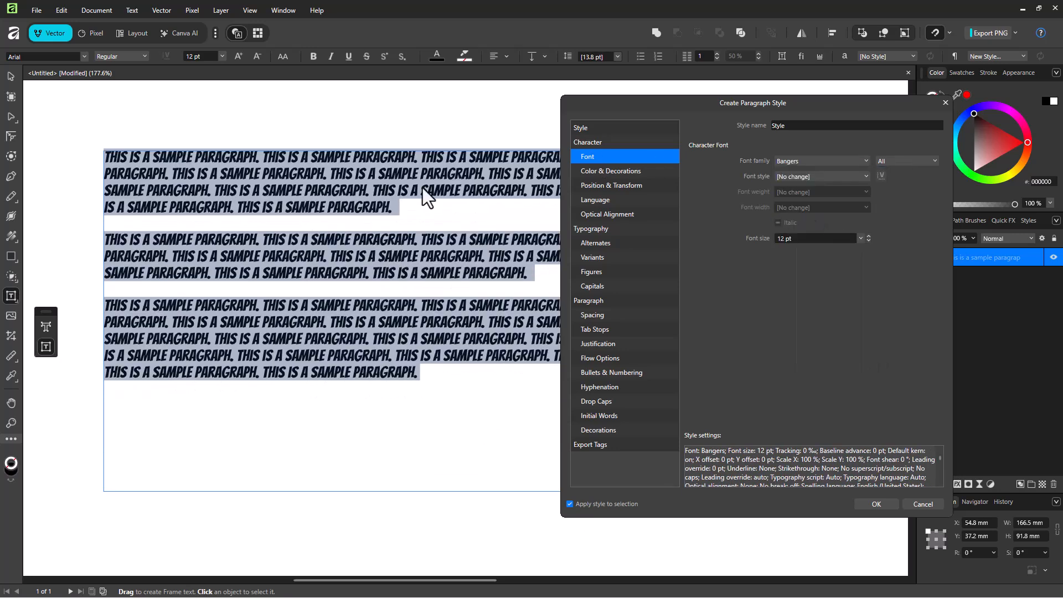
pyautogui.click(796, 176)
pyautogui.click(800, 205)
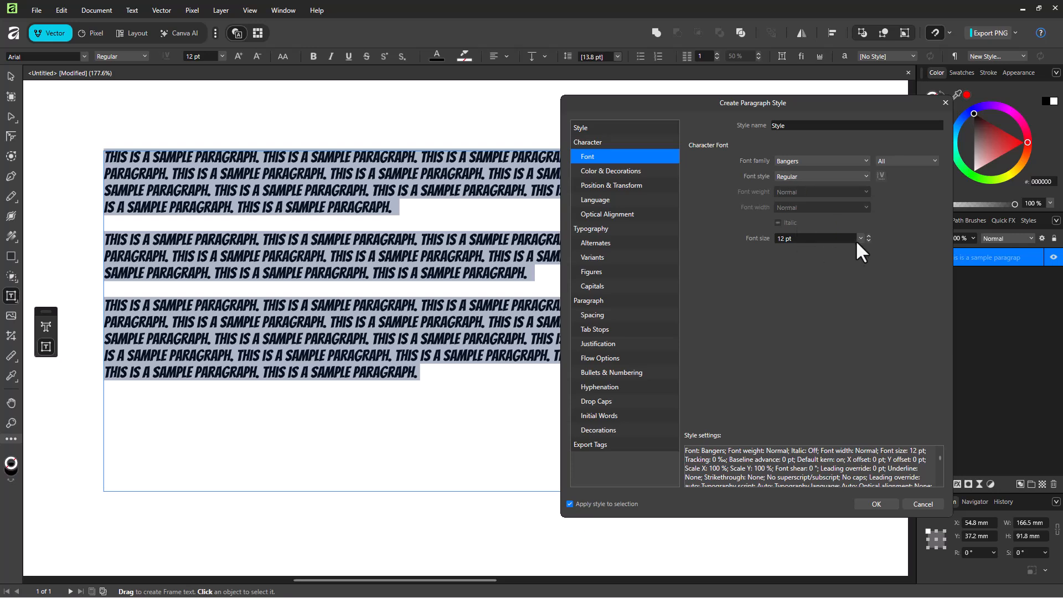
pyautogui.click(861, 238)
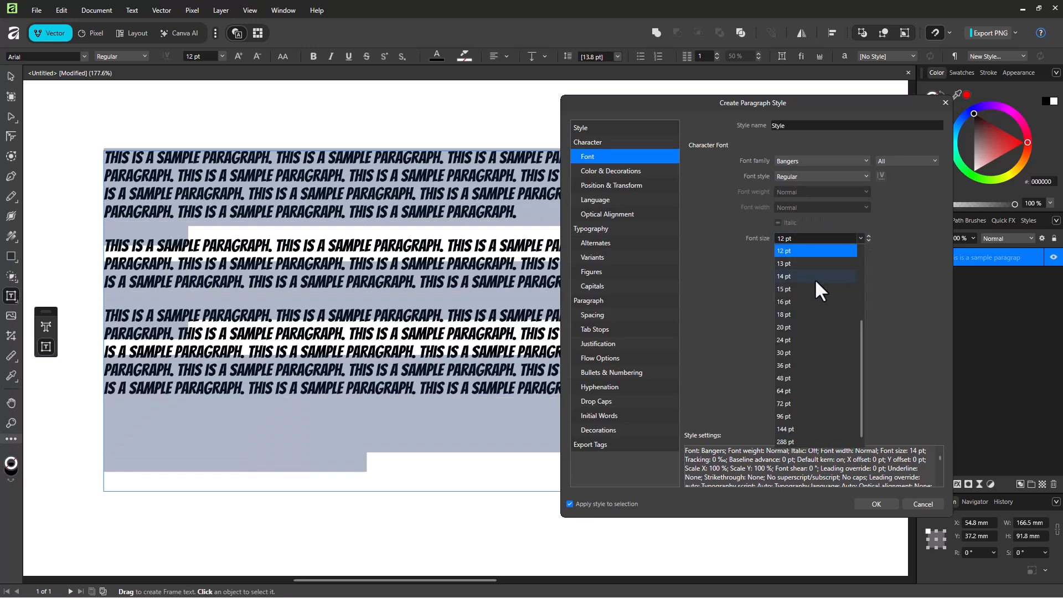
pyautogui.click(817, 276)
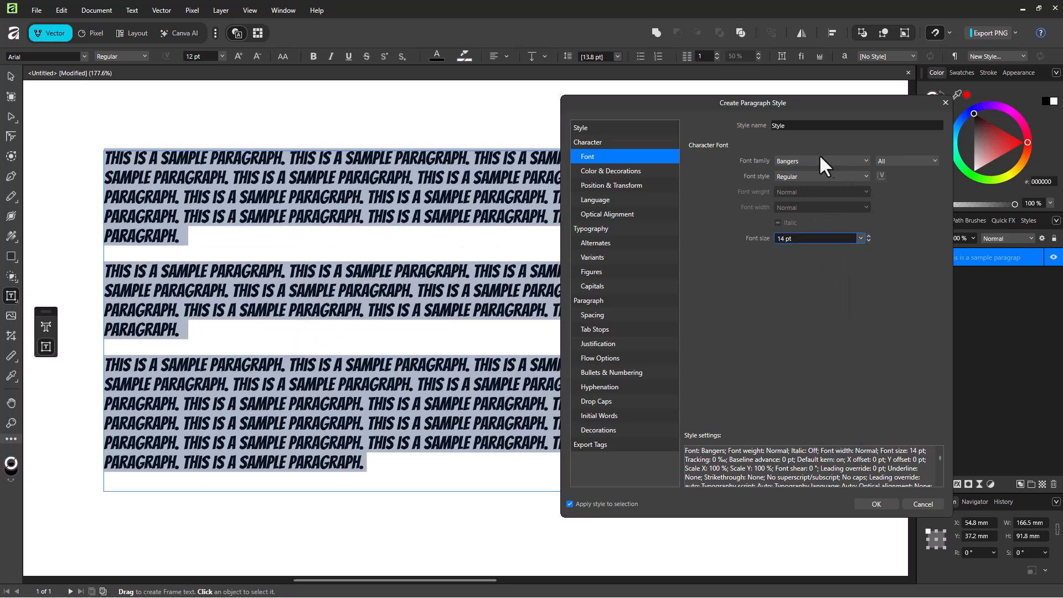
# Step: Give the style an orange-brown font color and a yellow-orange text background color
pyautogui.click(610, 172)
pyautogui.click(785, 164)
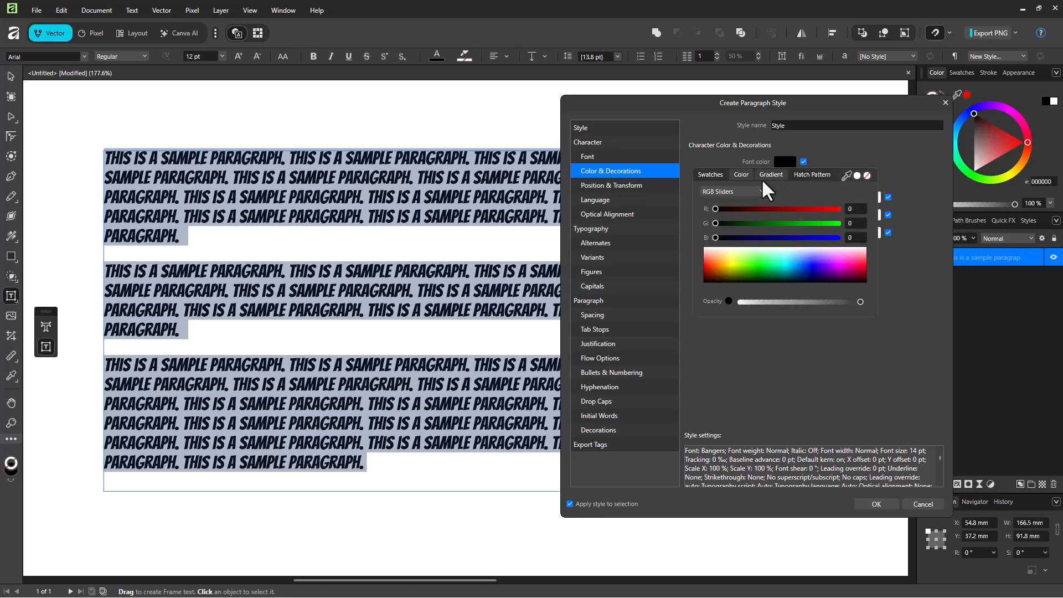
pyautogui.moveTo(720, 208); pyautogui.dragTo(745, 210)
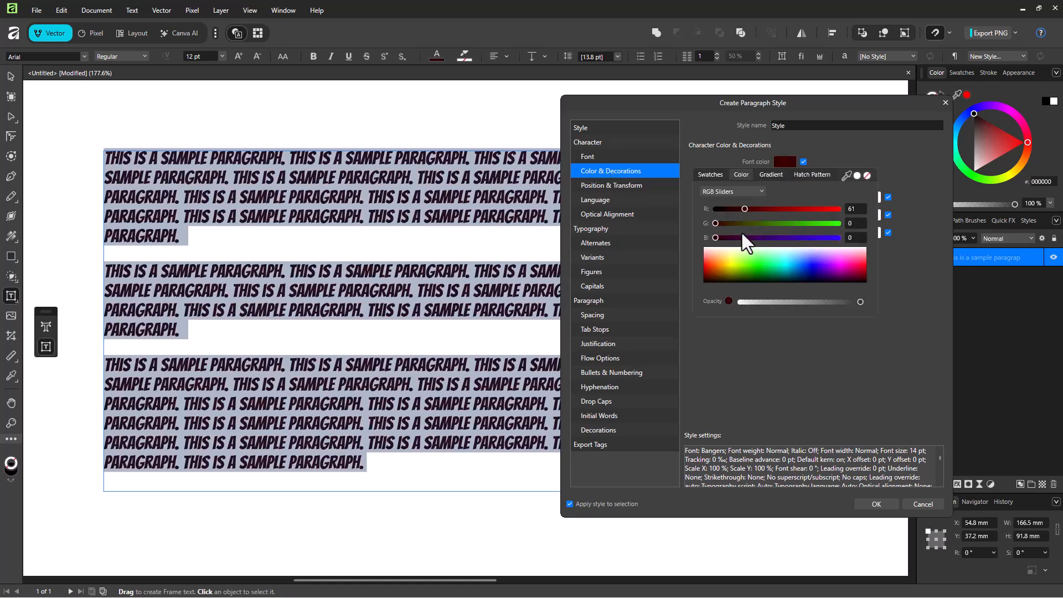
pyautogui.moveTo(716, 252); pyautogui.dragTo(724, 277)
pyautogui.click(781, 180)
# Step: Set the style's character tracking to 3 ‰ and its baseline to 0 pt
pyautogui.click(629, 183)
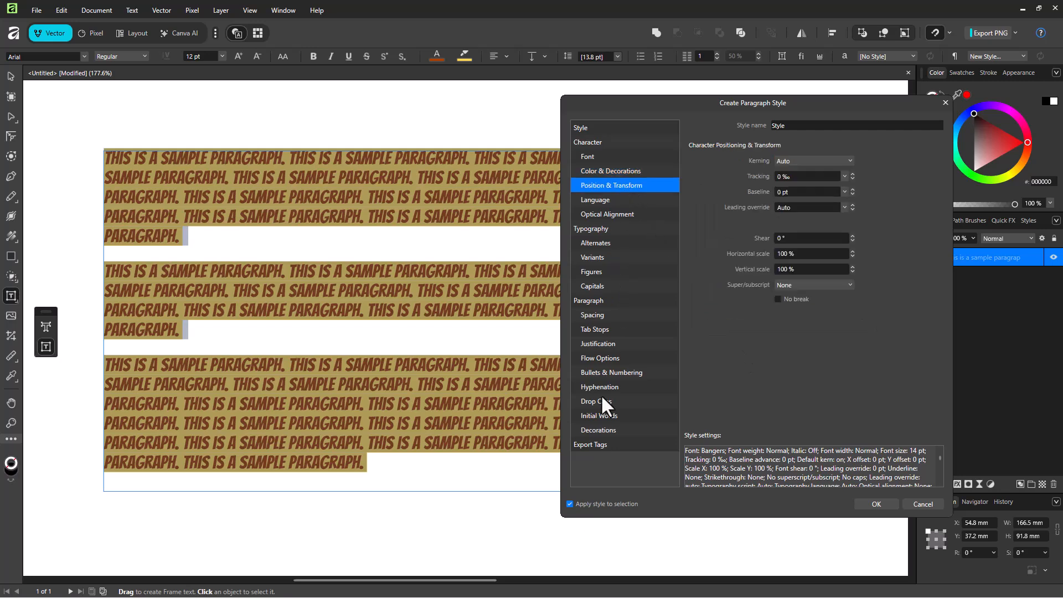
pyautogui.click(853, 173)
pyautogui.click(852, 173)
pyautogui.click(852, 173)
pyautogui.click(845, 192)
pyautogui.click(876, 246)
pyautogui.click(844, 192)
pyautogui.click(819, 254)
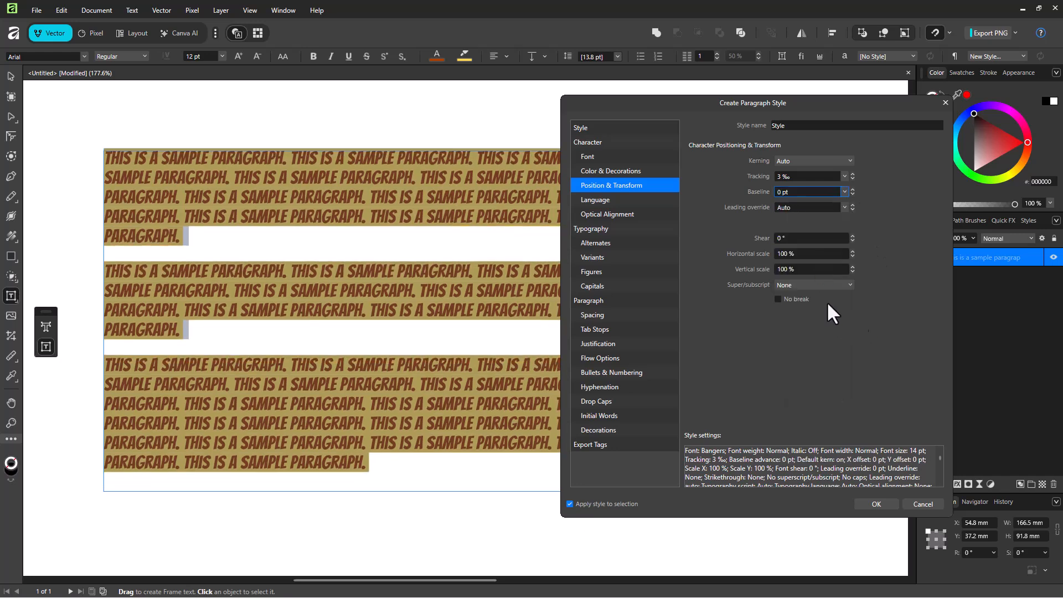
# Step: Review the style's language, optical alignment, typography alternates, variants, figures, capitals and paragraph spacing options
pyautogui.click(603, 201)
pyautogui.click(603, 215)
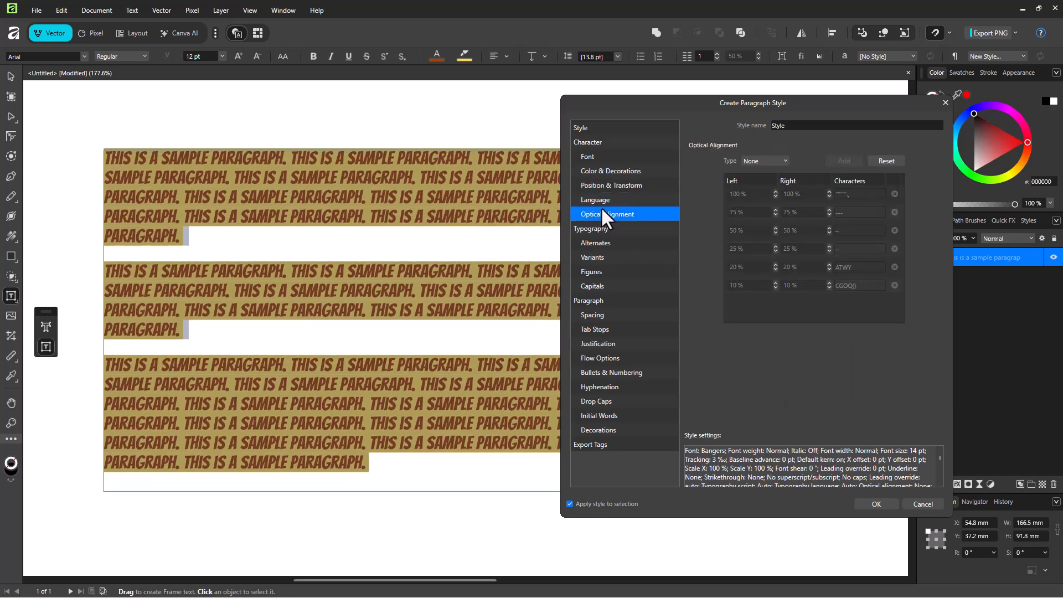
pyautogui.click(612, 244)
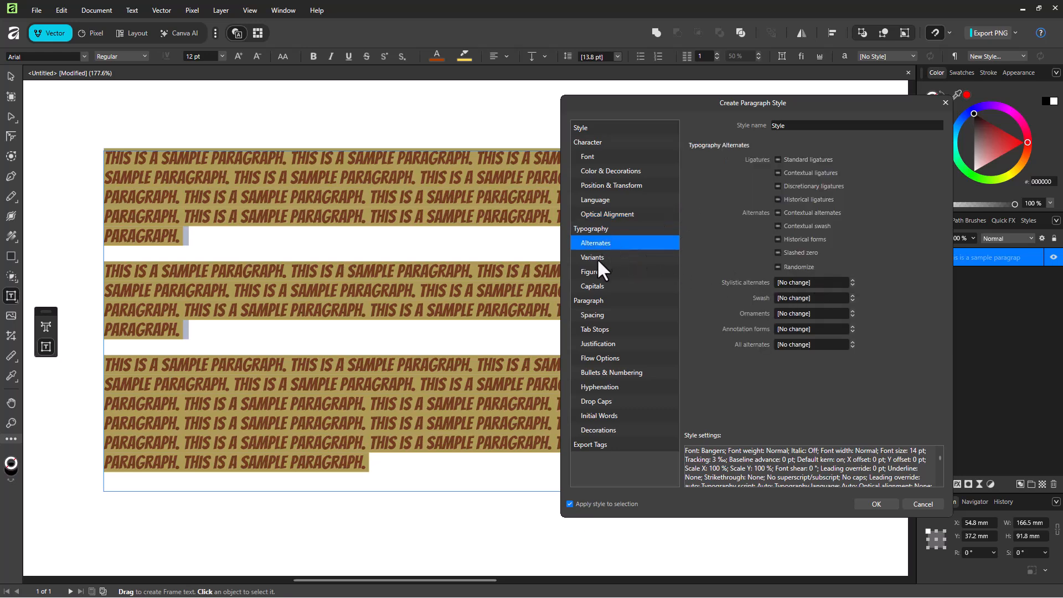
pyautogui.click(600, 258)
pyautogui.click(611, 273)
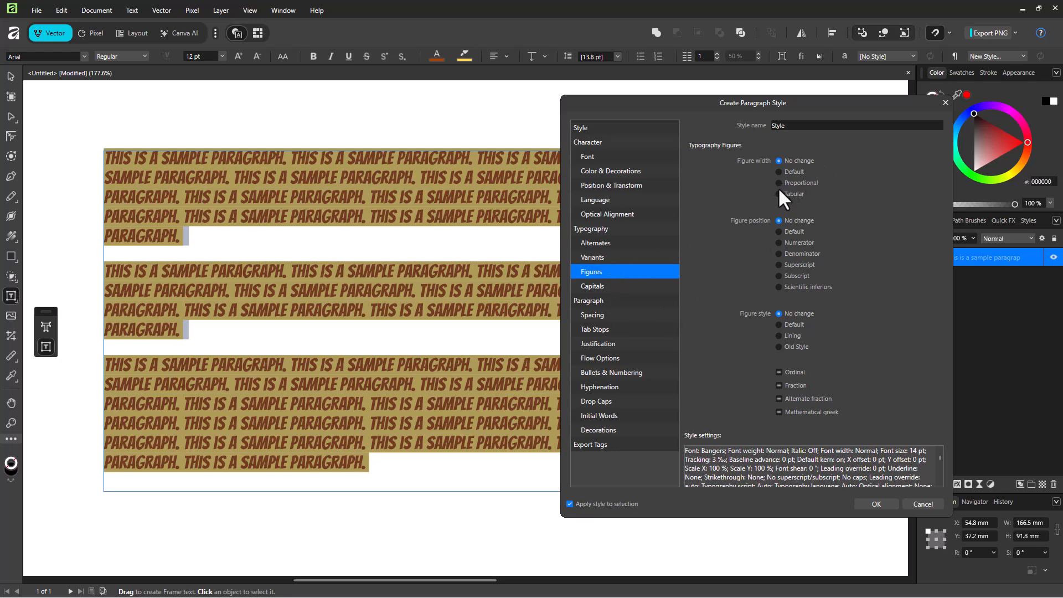
pyautogui.click(600, 284)
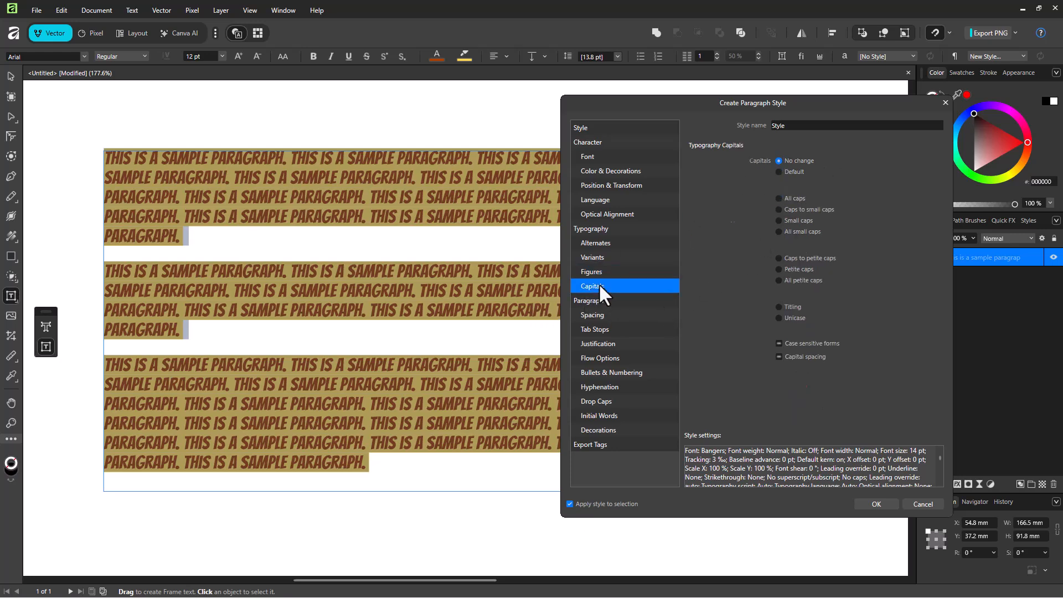
pyautogui.click(600, 313)
# Step: Increase the style's default tab stop distance
pyautogui.click(616, 330)
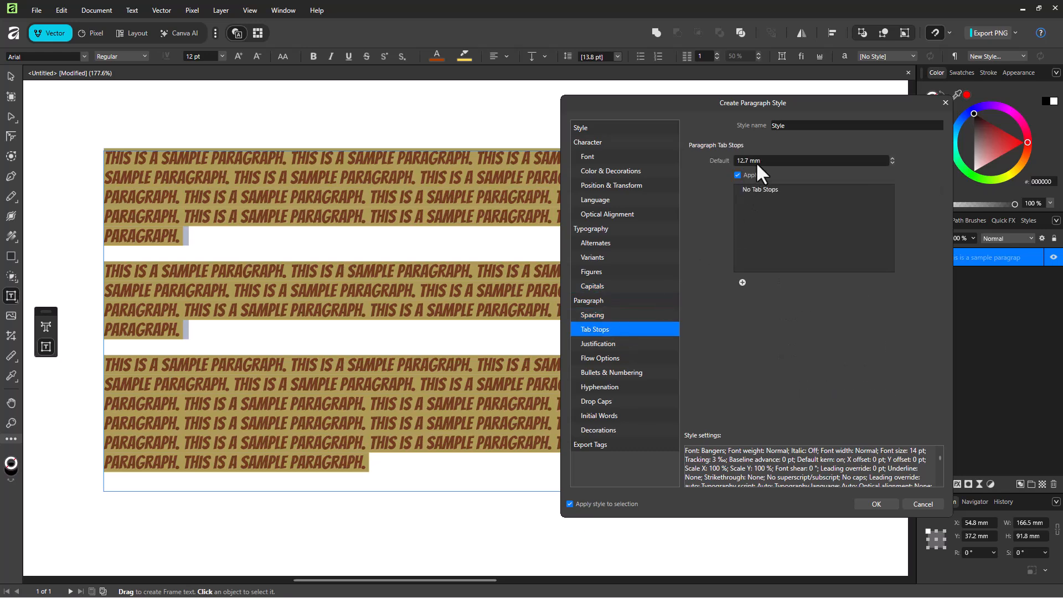
pyautogui.click(892, 158)
# Step: Set the justification's desired word spacing to 110 % and its minimum letter spacing to -2 %
pyautogui.click(597, 343)
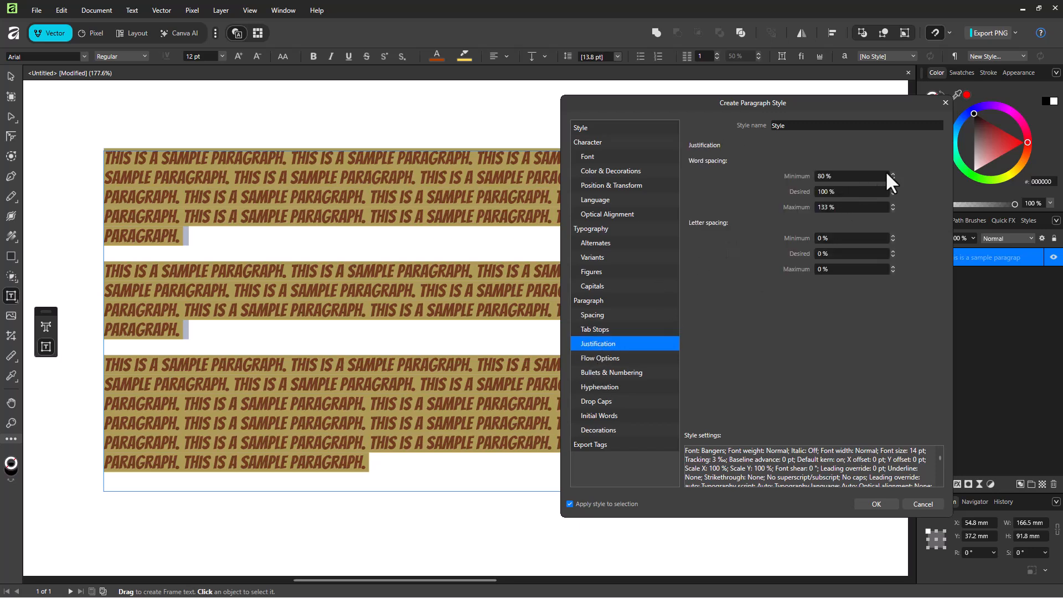
pyautogui.click(893, 189)
pyautogui.click(893, 189)
pyautogui.click(893, 189)
pyautogui.click(893, 189)
pyautogui.click(892, 240)
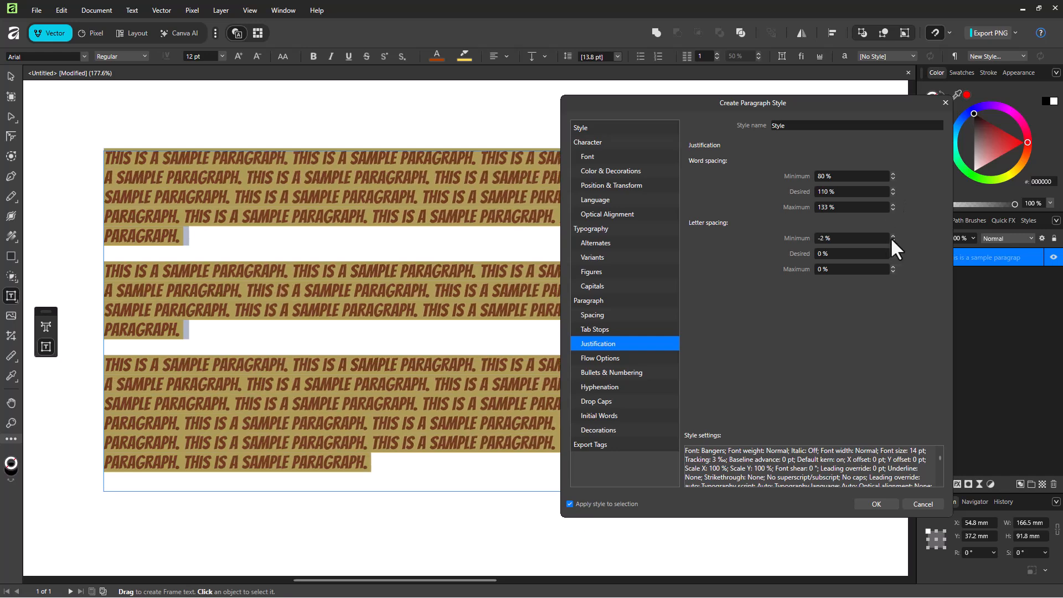
# Step: Number the style's paragraphs using the "01, 02, 03, 04..." list type
pyautogui.click(605, 359)
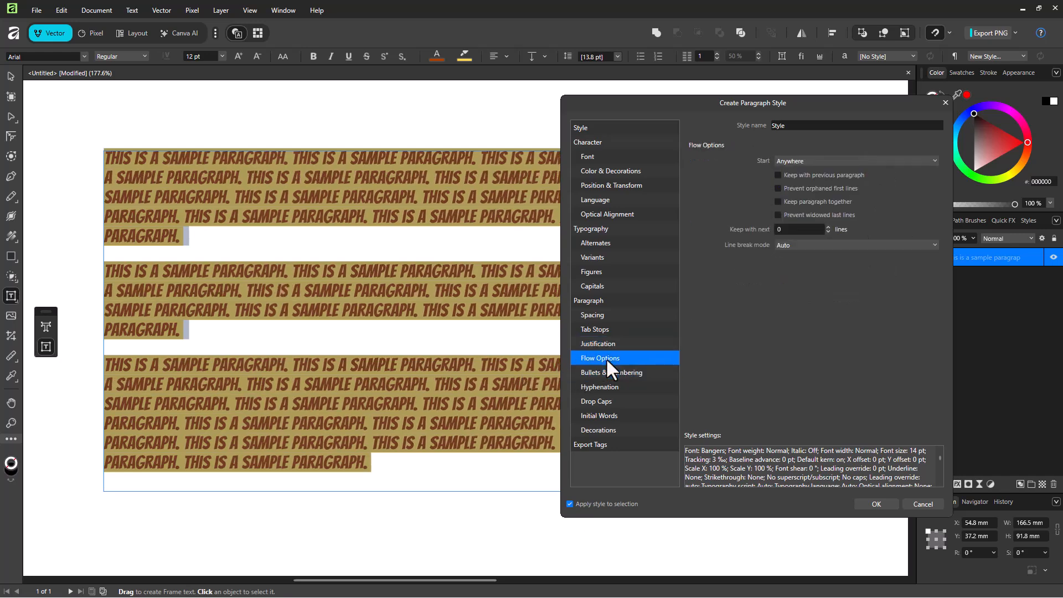
pyautogui.click(632, 372)
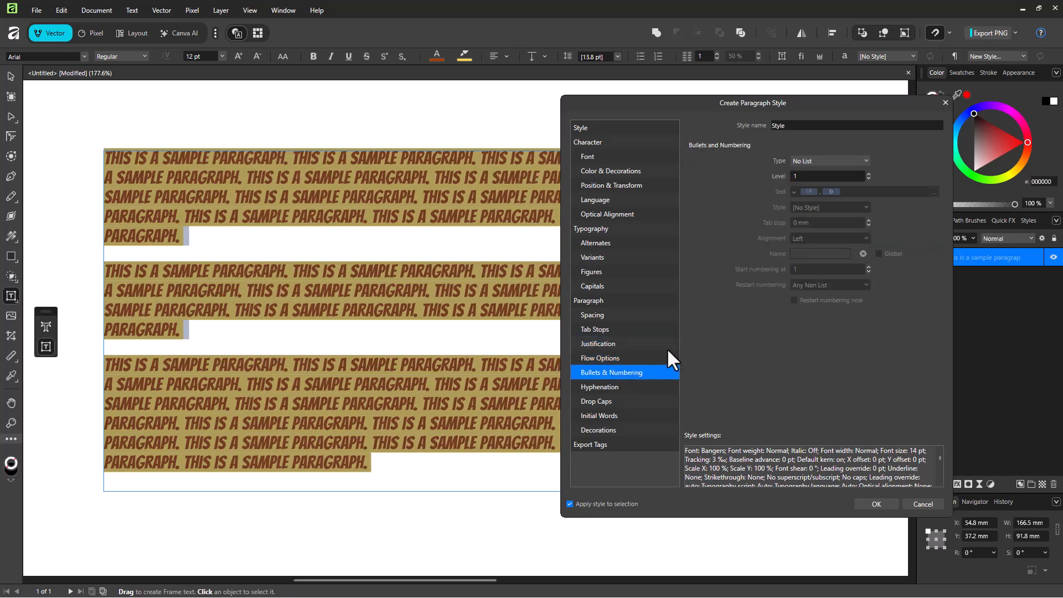
pyautogui.click(821, 160)
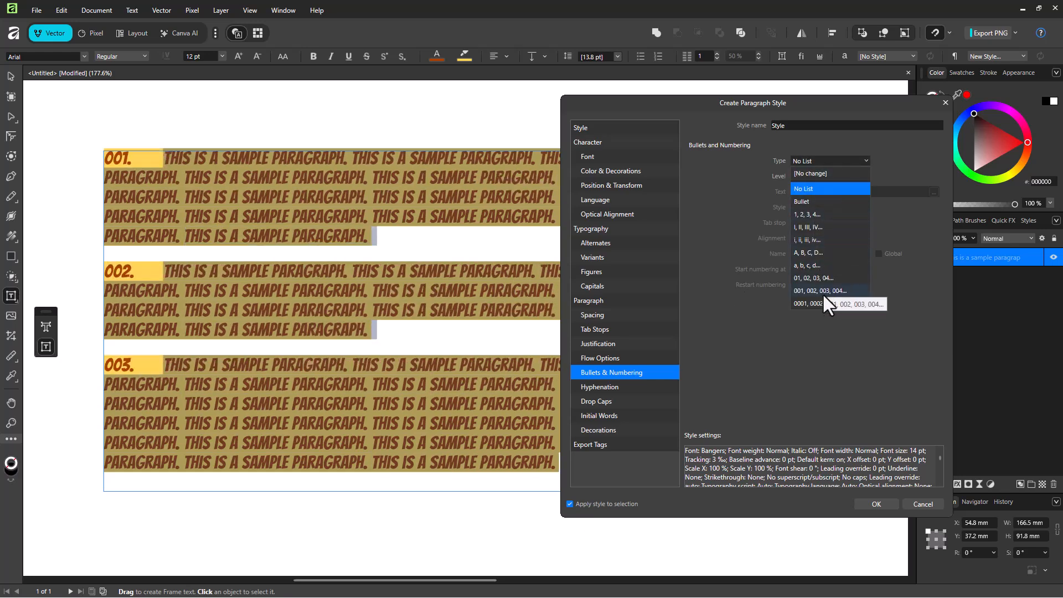
pyautogui.click(826, 278)
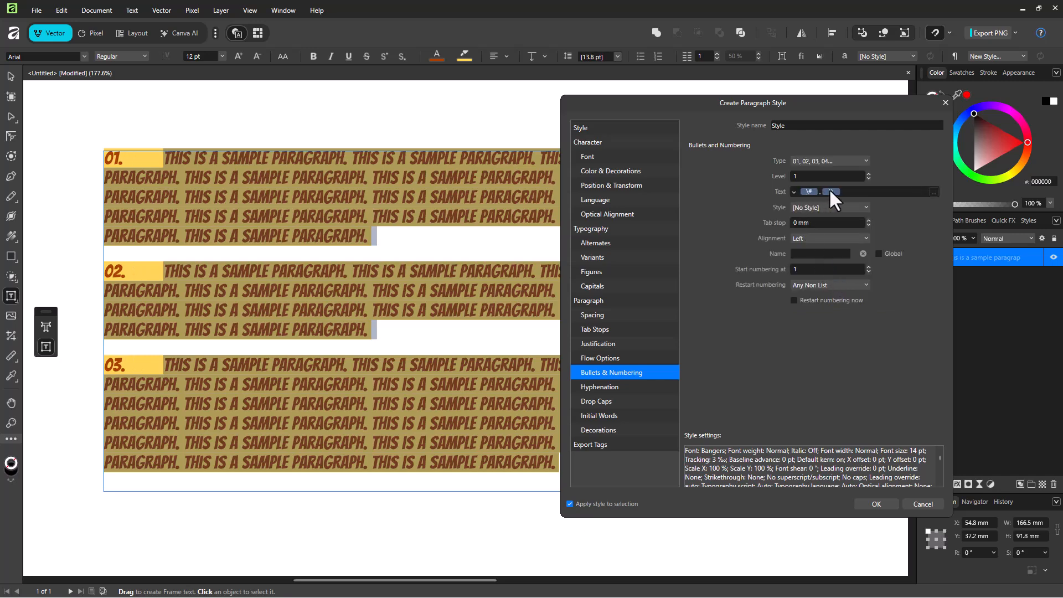
# Step: Enable drop caps for the paragraph style and try a height of 6 lines
pyautogui.click(813, 209)
pyautogui.click(819, 257)
pyautogui.click(607, 402)
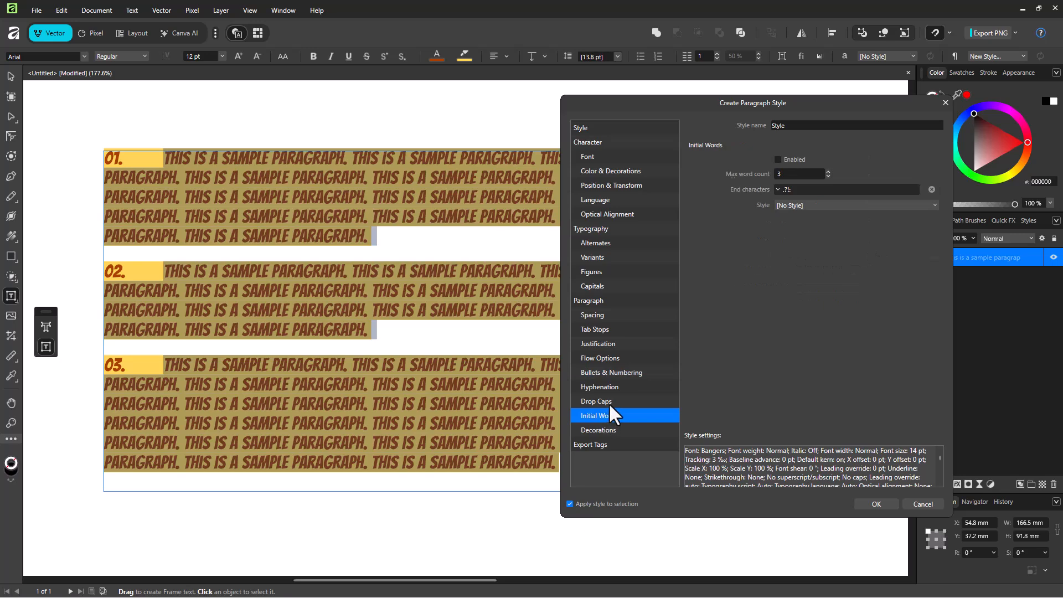
pyautogui.click(793, 161)
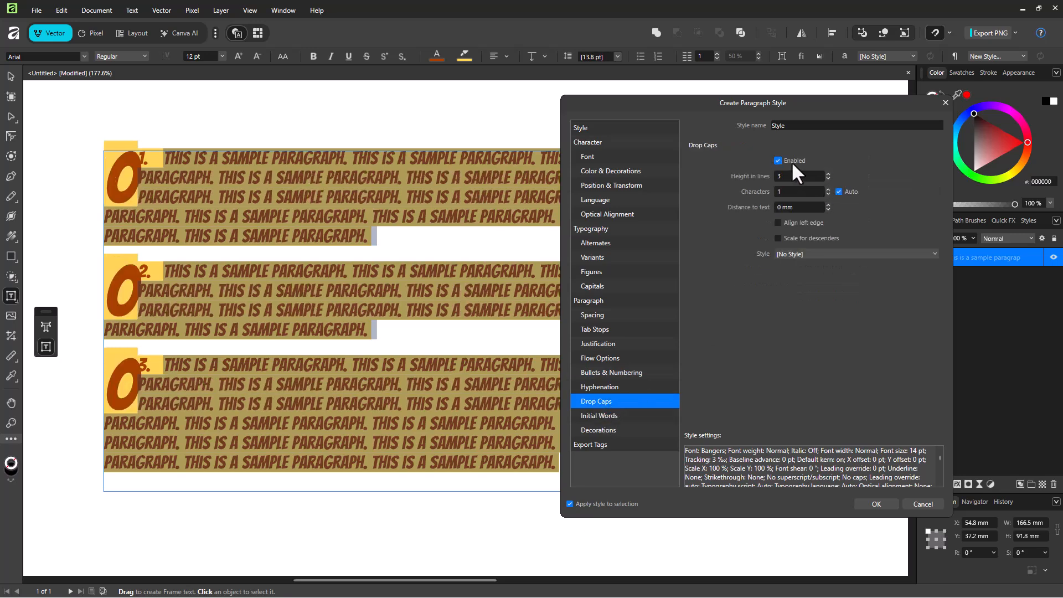
pyautogui.click(828, 173)
pyautogui.click(828, 173)
pyautogui.click(828, 173)
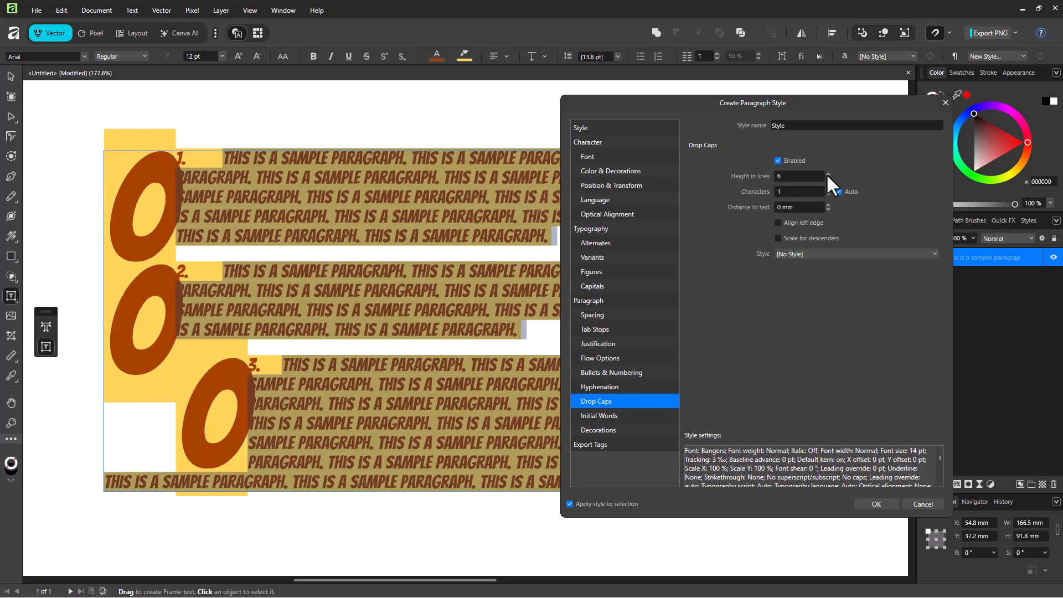
# Step: Try drop caps 3 lines high with 5 characters, left-edge alignment and scaling for descenders, and disable drop caps again
pyautogui.click(828, 178)
pyautogui.click(828, 178)
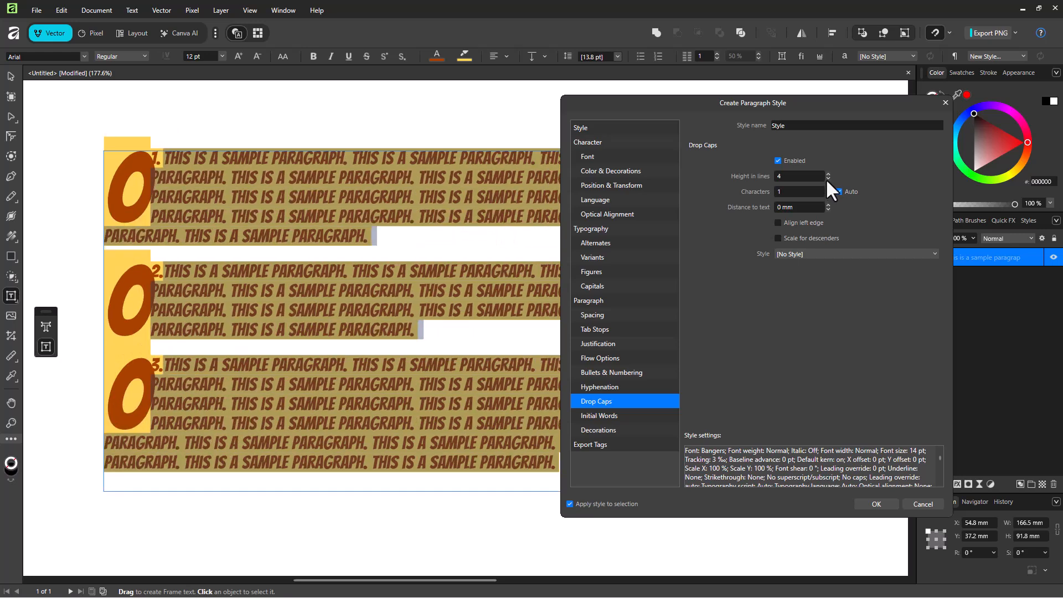
pyautogui.click(828, 178)
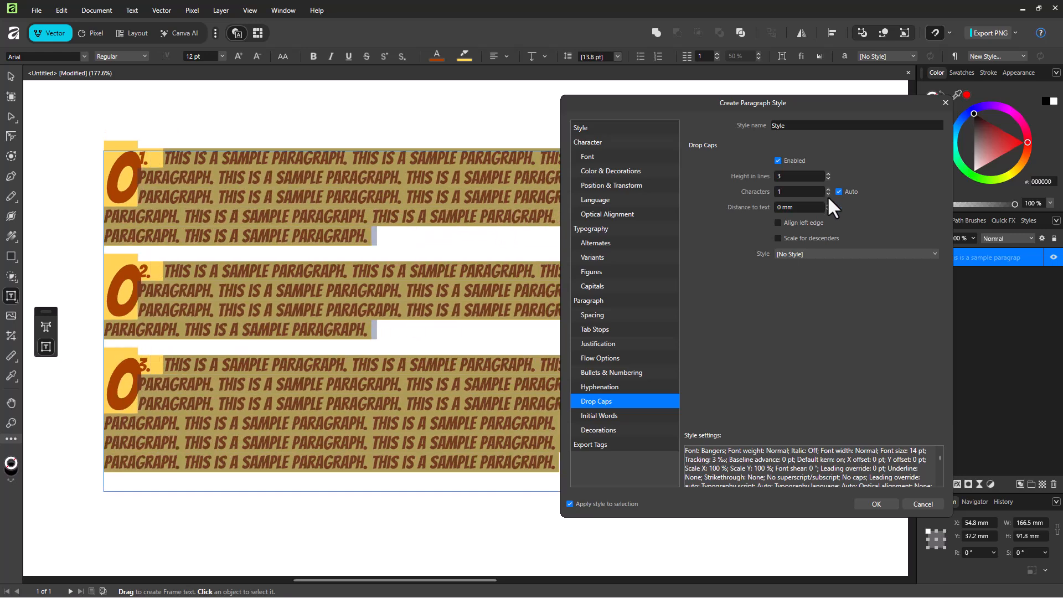
pyautogui.click(777, 223)
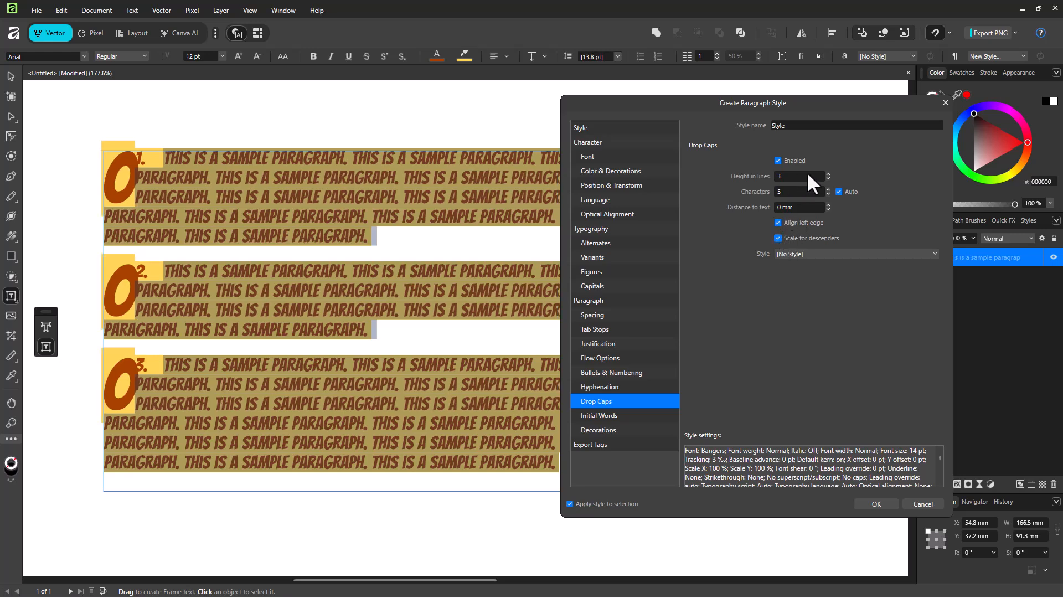
pyautogui.click(777, 160)
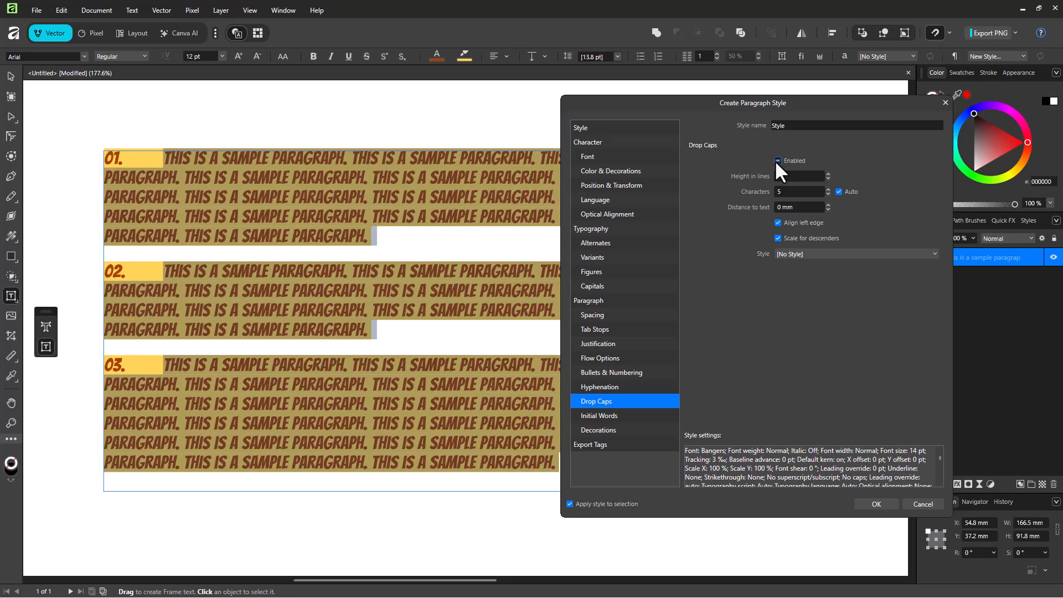
# Step: Name the paragraph style "Custom Style" and create it, applying it to the selected text
pyautogui.click(616, 416)
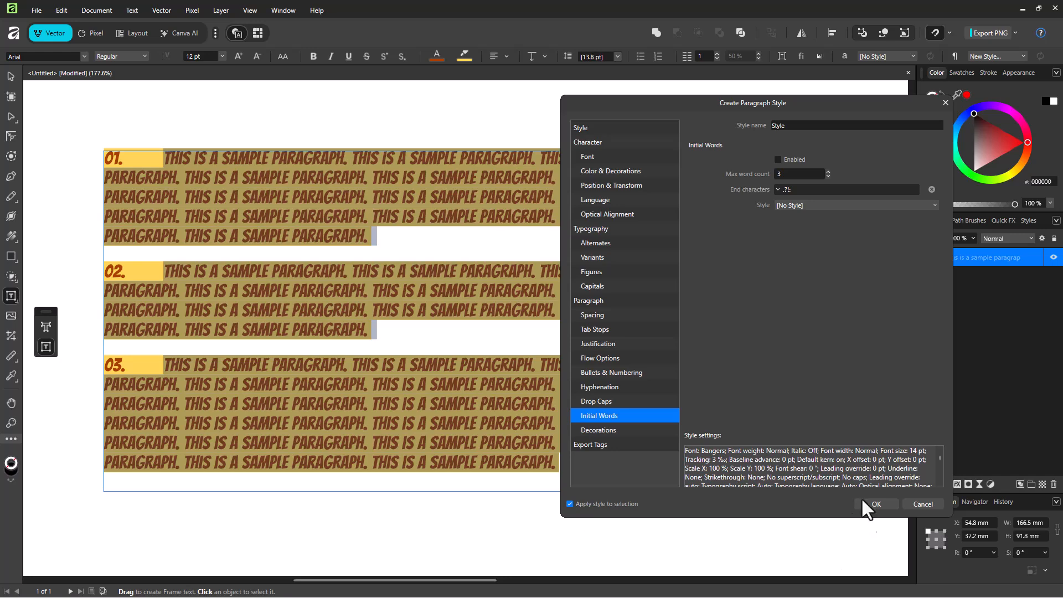
pyautogui.click(785, 125)
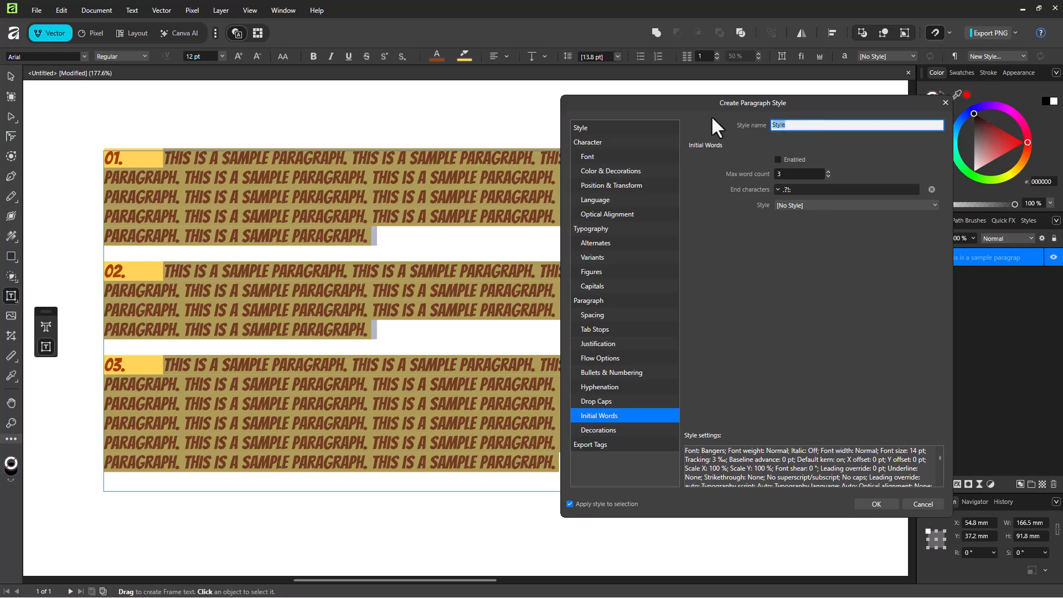
pyautogui.write('Custyo')
pyautogui.press('BackSpace')
pyautogui.press('BackSpace')
pyautogui.press('BackSpace')
pyautogui.write('m Style')
pyautogui.click(884, 504)
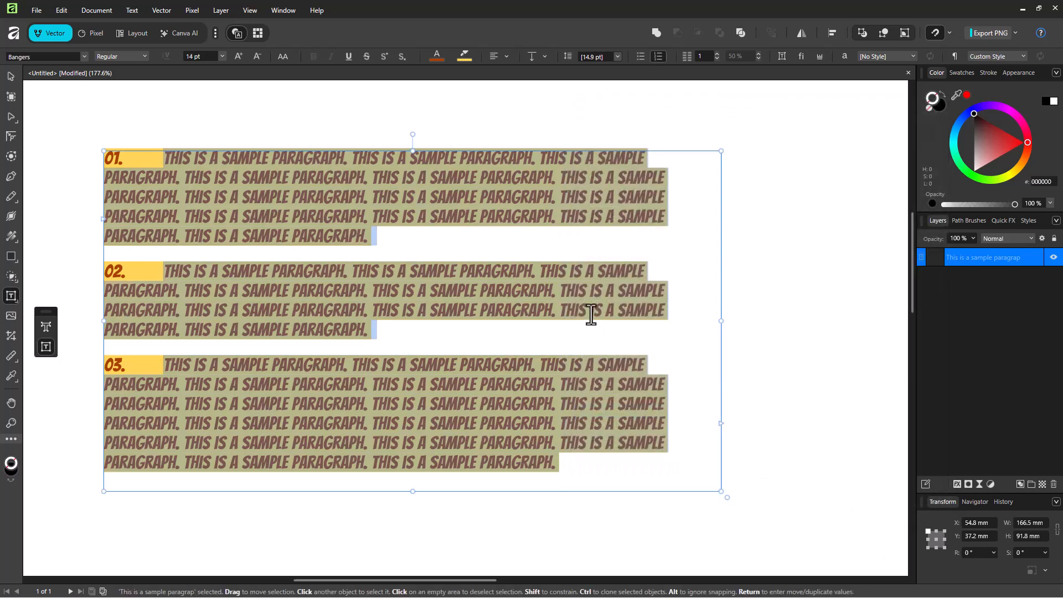
# Step: Look through the available paragraph styles and preview a preset on the second sample paragraph
pyautogui.click(590, 312)
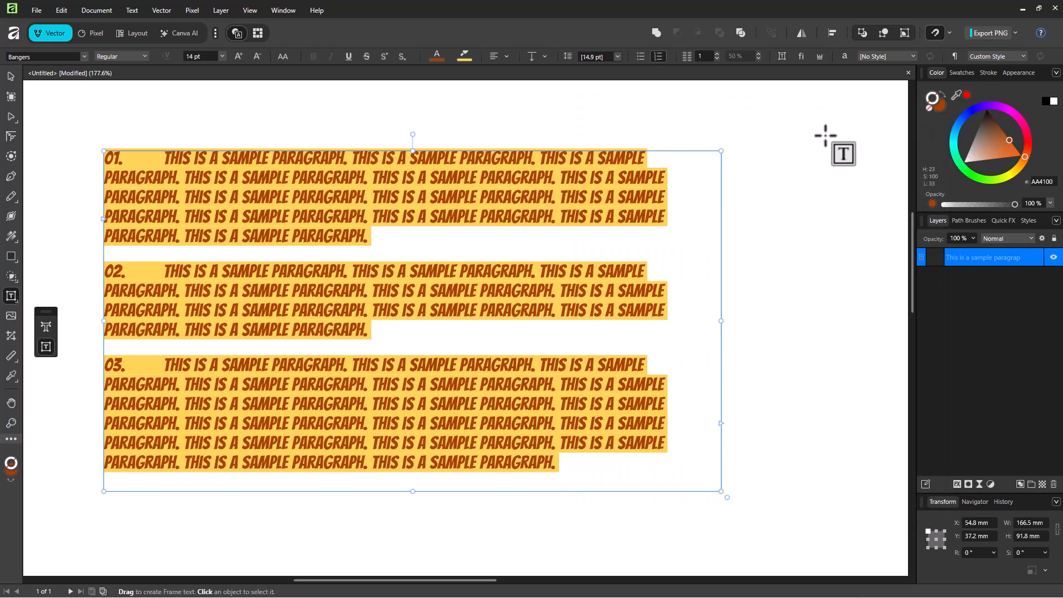
pyautogui.click(878, 57)
pyautogui.click(878, 57)
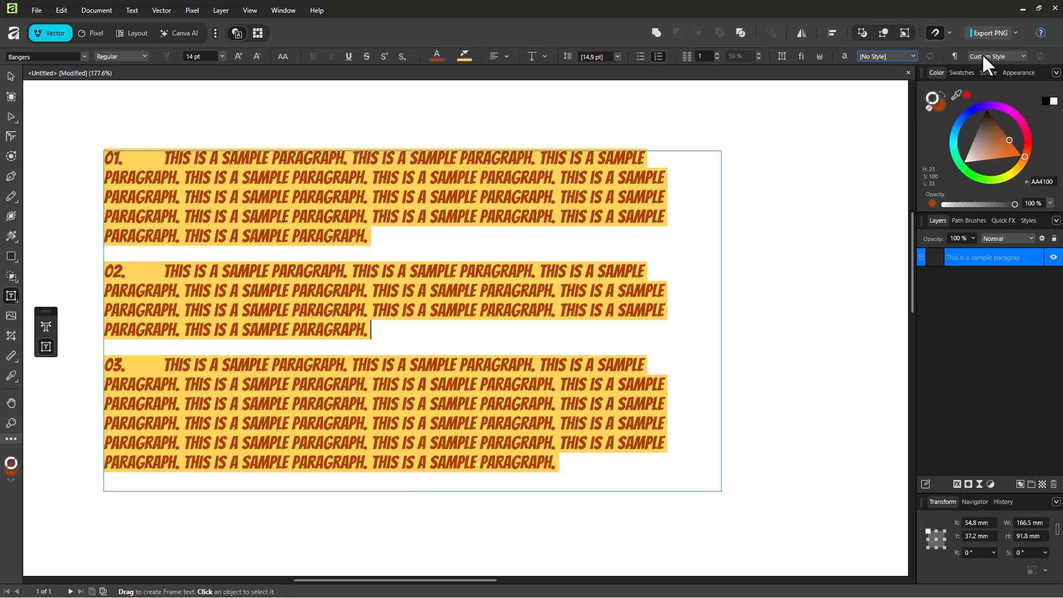
pyautogui.click(979, 54)
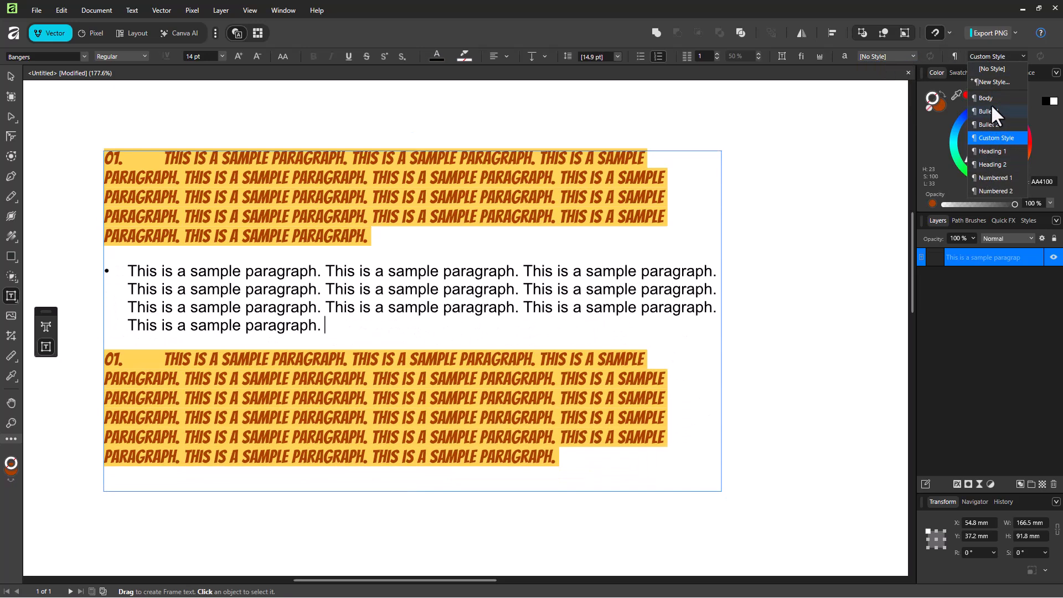
pyautogui.click(991, 56)
pyautogui.moveTo(429, 334); pyautogui.dragTo(137, 174)
# Step: Apply the Body paragraph style to all text in the frame
pyautogui.click(387, 368)
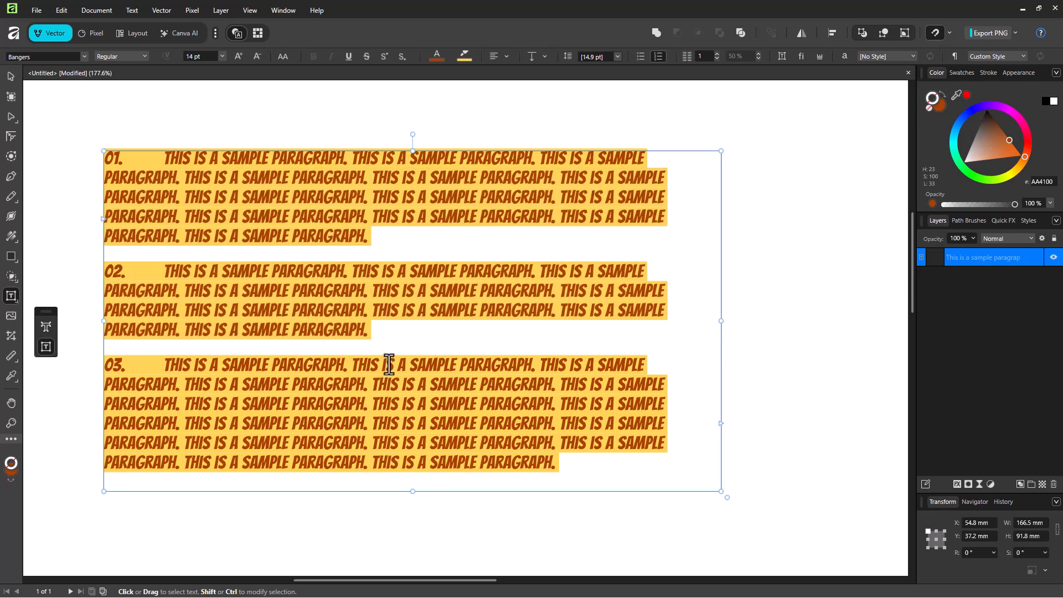
pyautogui.hotkey('ctrl', 'a')
pyautogui.click(1024, 56)
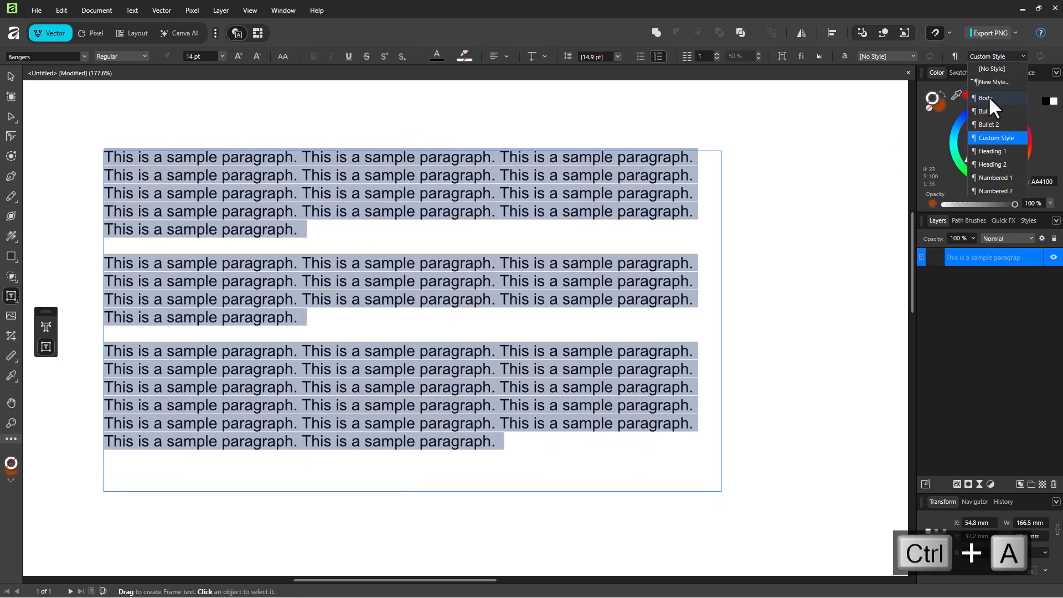
pyautogui.click(989, 100)
pyautogui.click(498, 282)
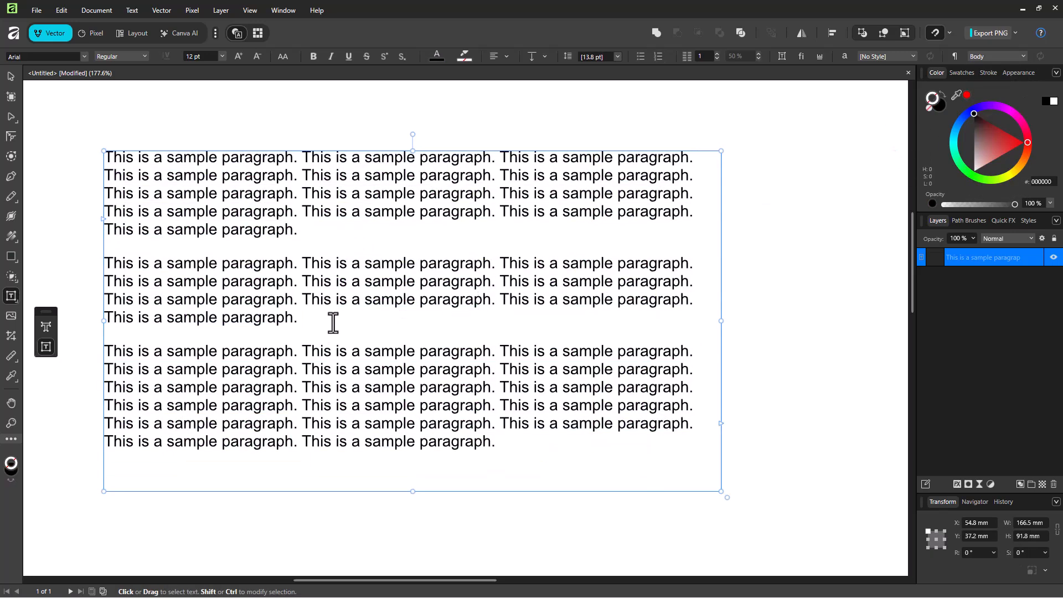
# Step: Apply Custom Style to the first two sample paragraphs only
pyautogui.moveTo(332, 321); pyautogui.dragTo(105, 148)
pyautogui.click(992, 57)
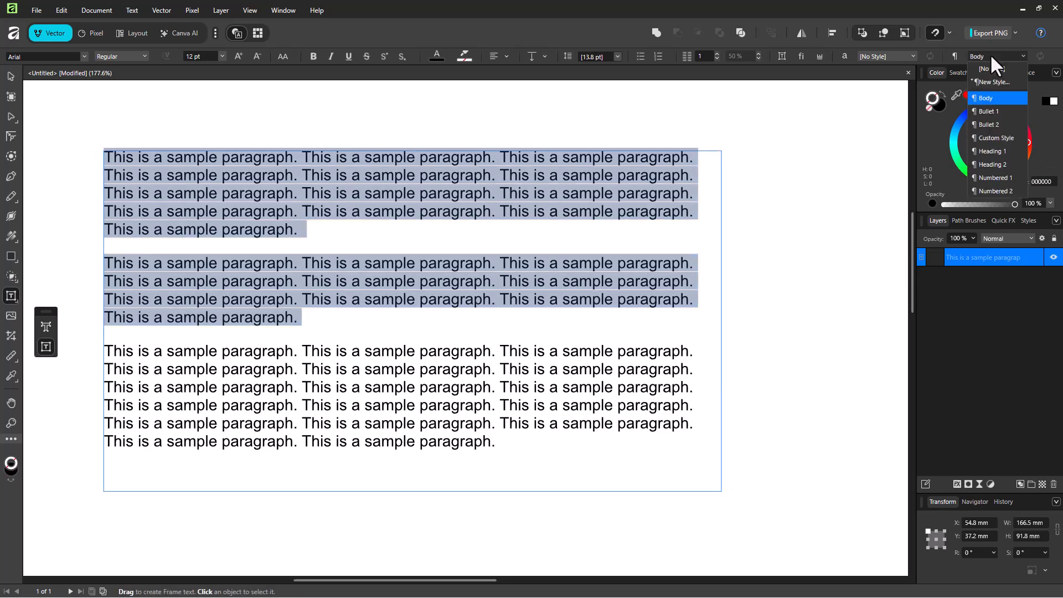
pyautogui.click(988, 137)
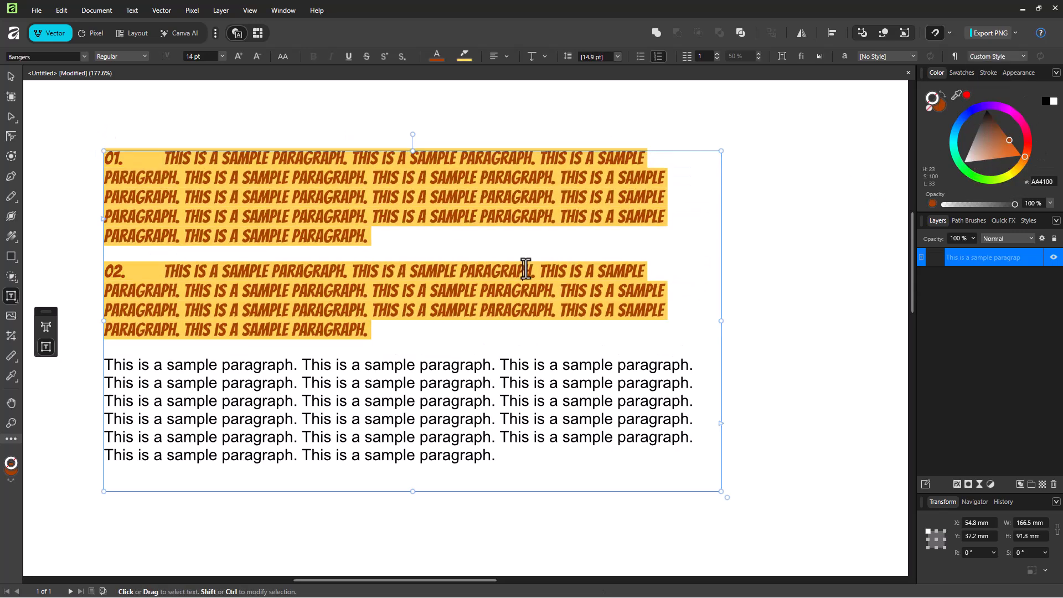